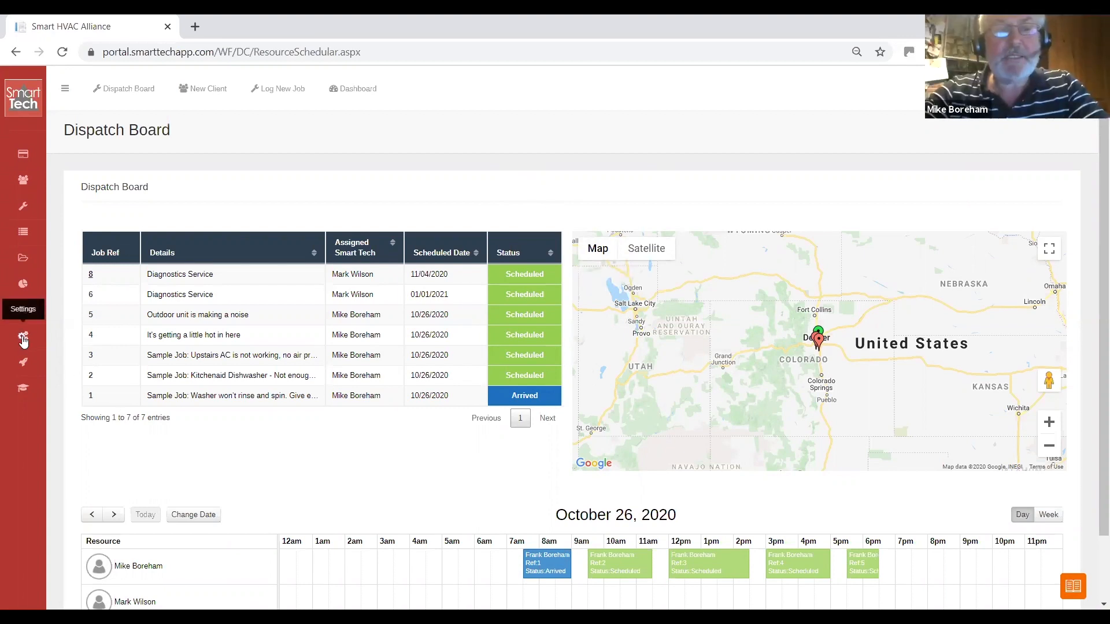
# Step: Open the supplier catalogues from the Suppliers and Catalogues section of the settings
pyautogui.click(24, 338)
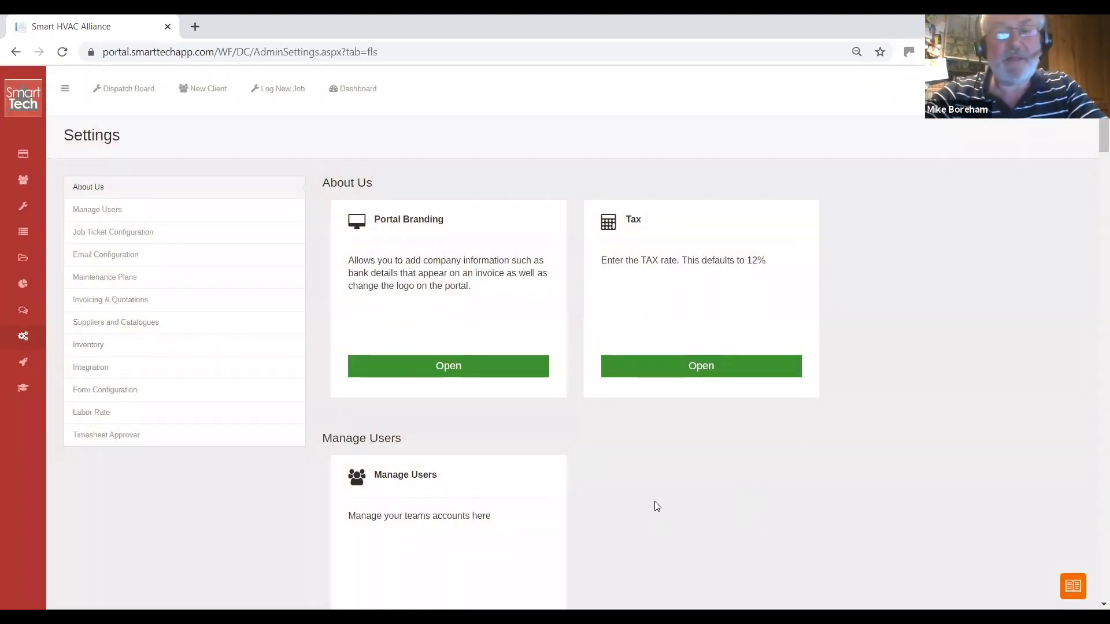
pyautogui.scroll(-13, 657, 506)
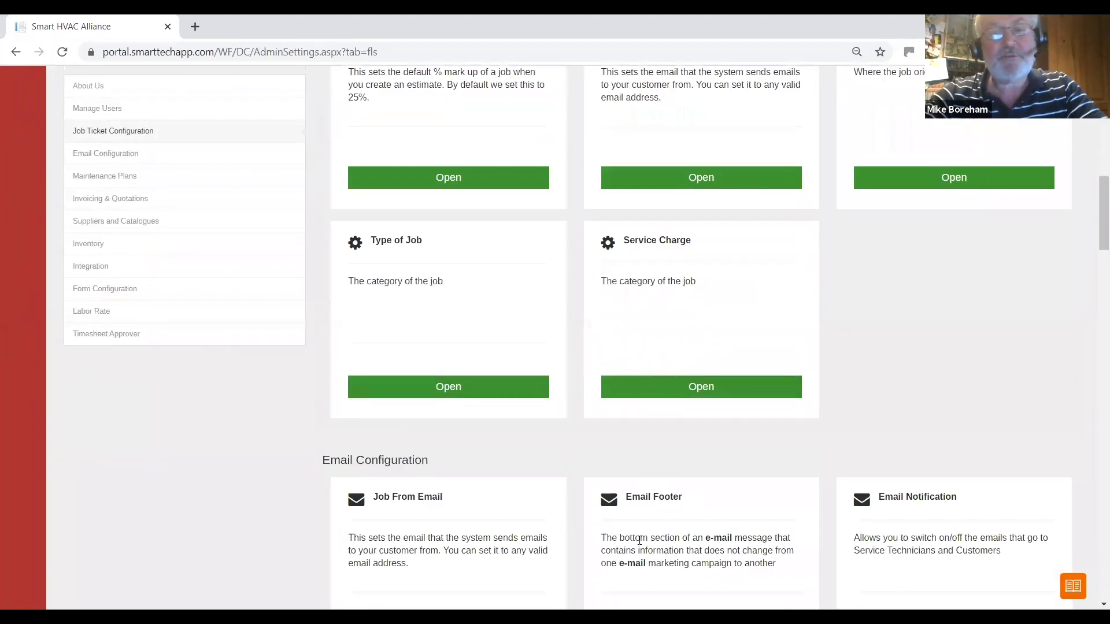
pyautogui.scroll(-12, 642, 549)
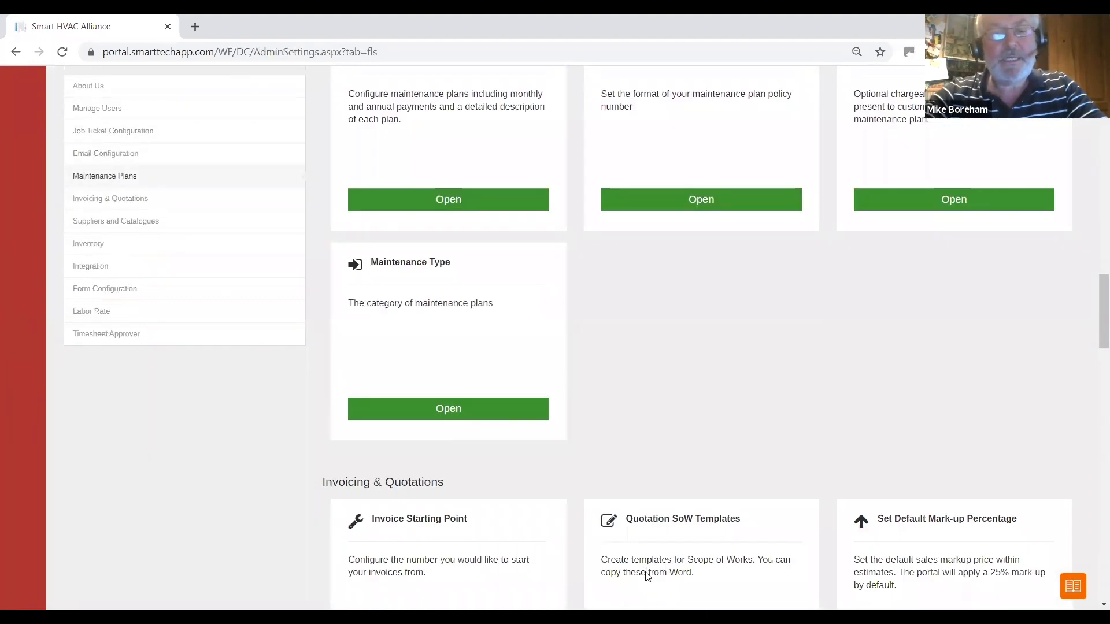
pyautogui.scroll(-8, 645, 572)
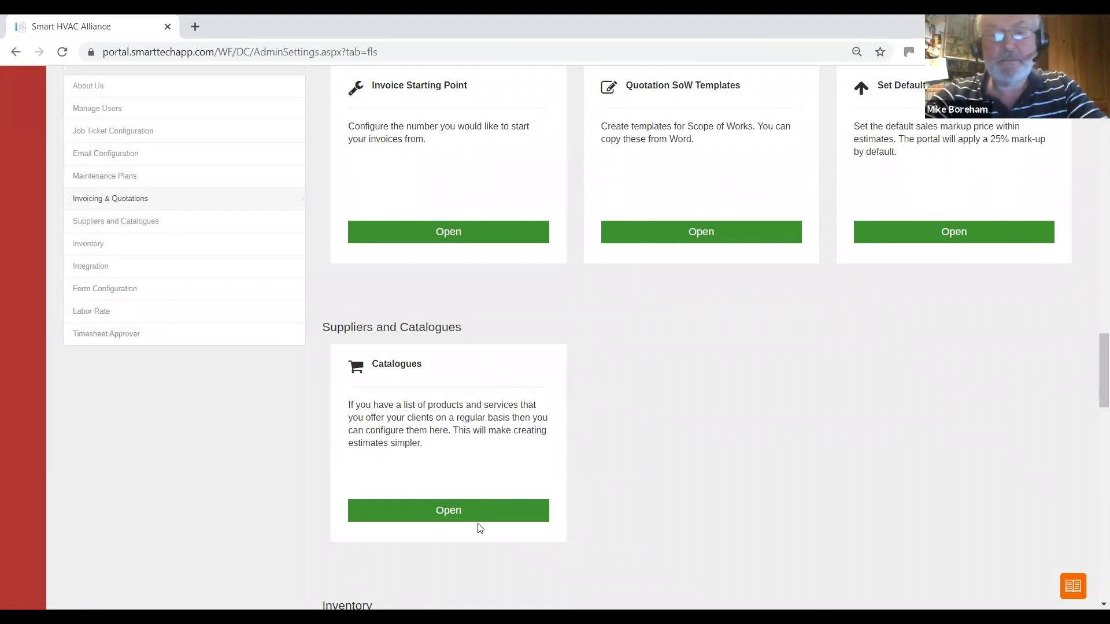
pyautogui.click(440, 515)
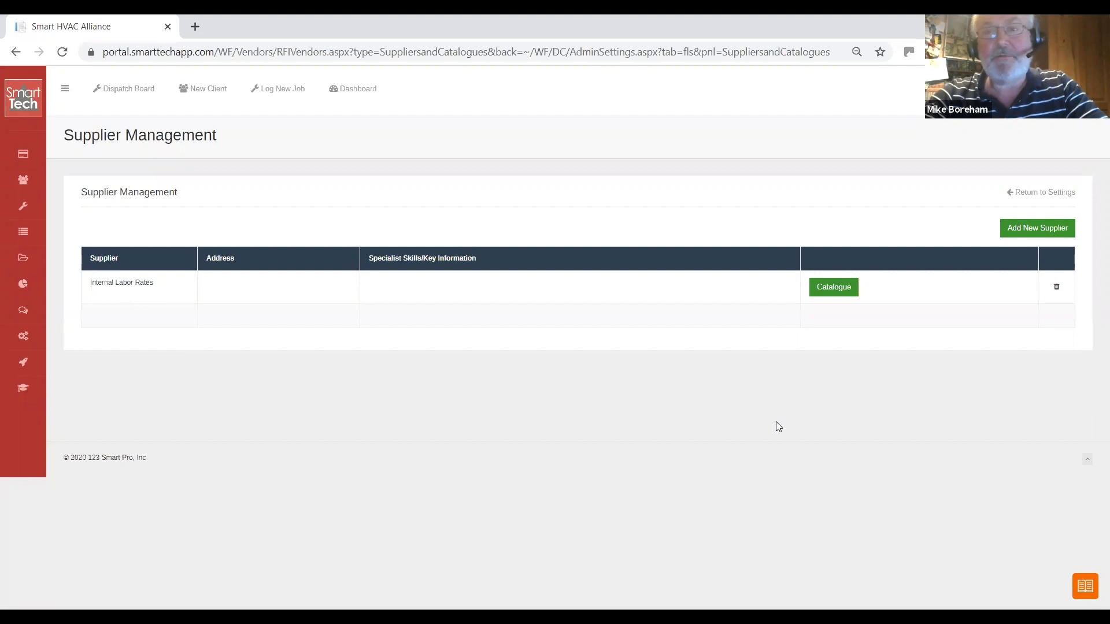
# Step: Add a new supplier named JD Jones Supply, replacing the prefilled name and leaving the other details blank, and submit it
pyautogui.click(1047, 230)
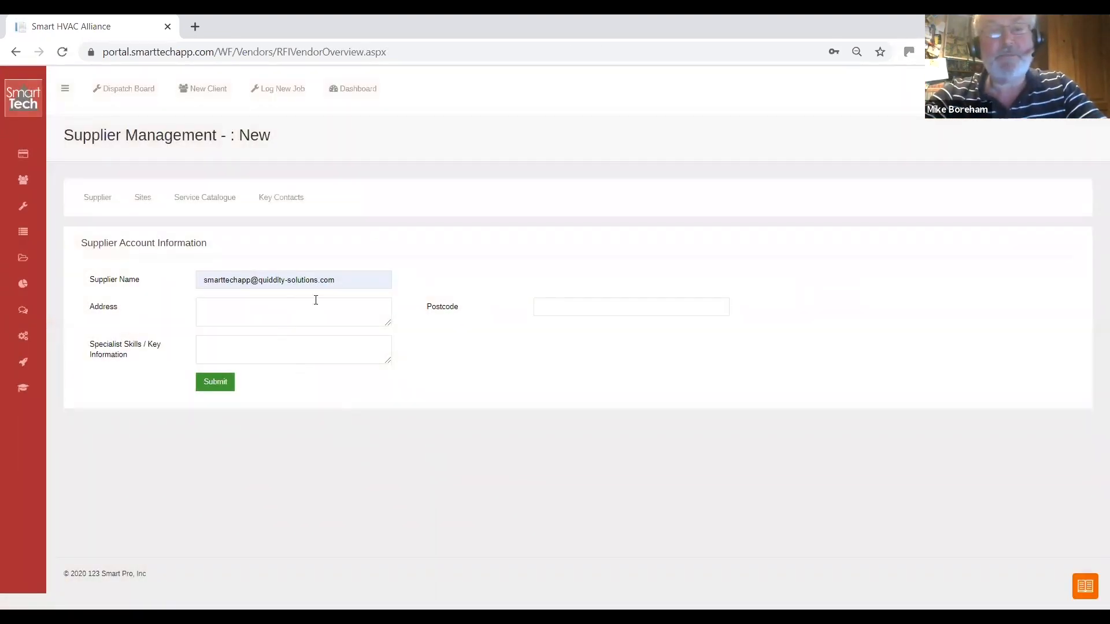
pyautogui.moveTo(366, 280); pyautogui.dragTo(173, 272)
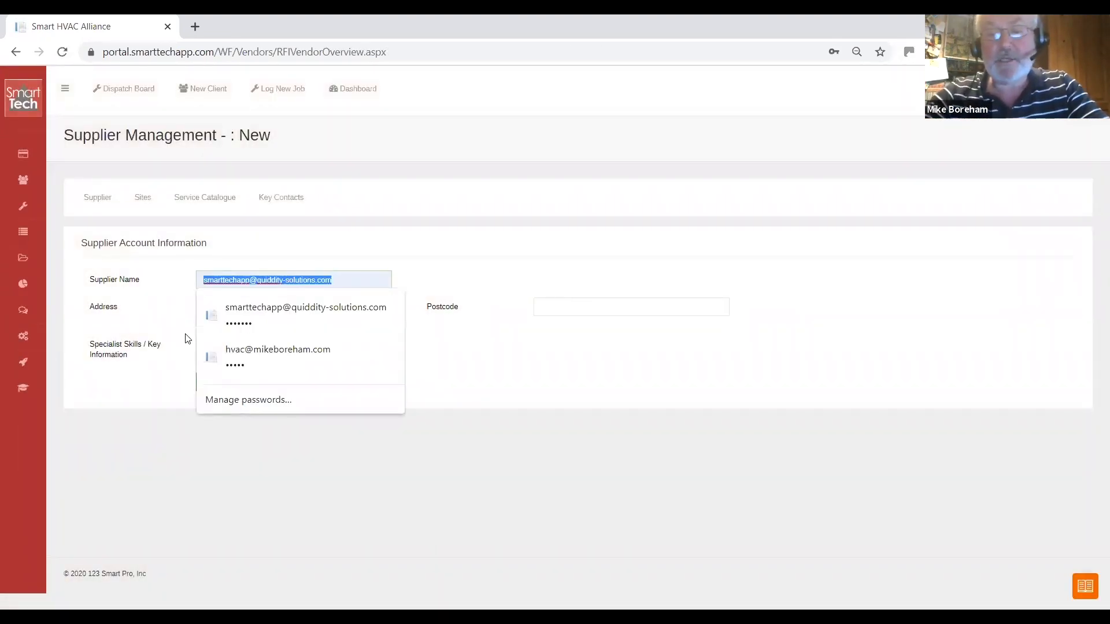
pyautogui.press('BackSpace')
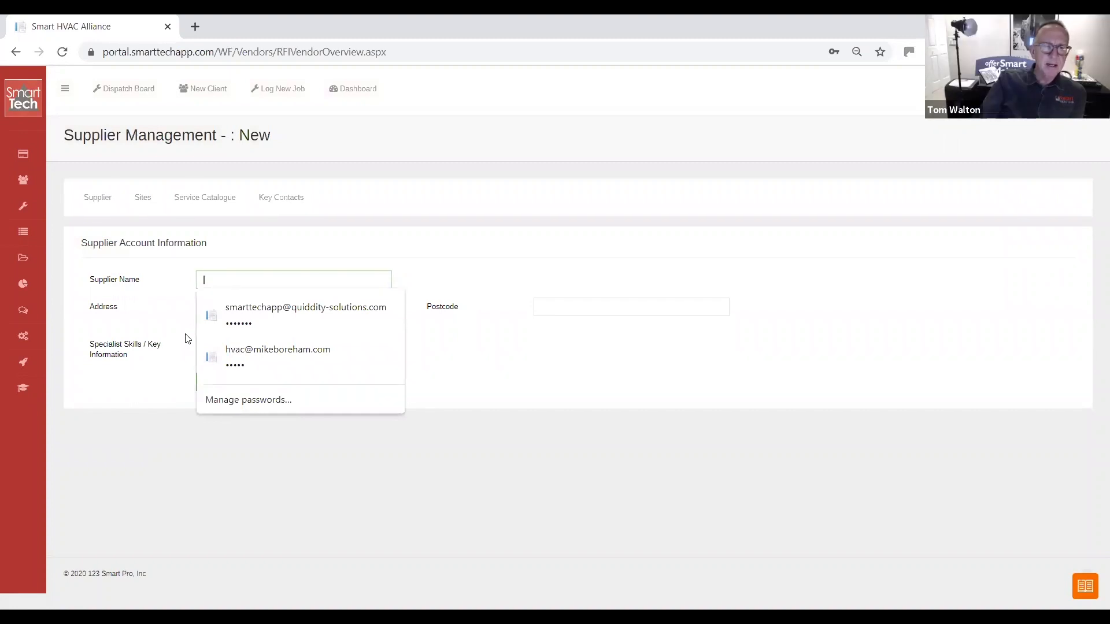
pyautogui.write('JD Jones Supply')
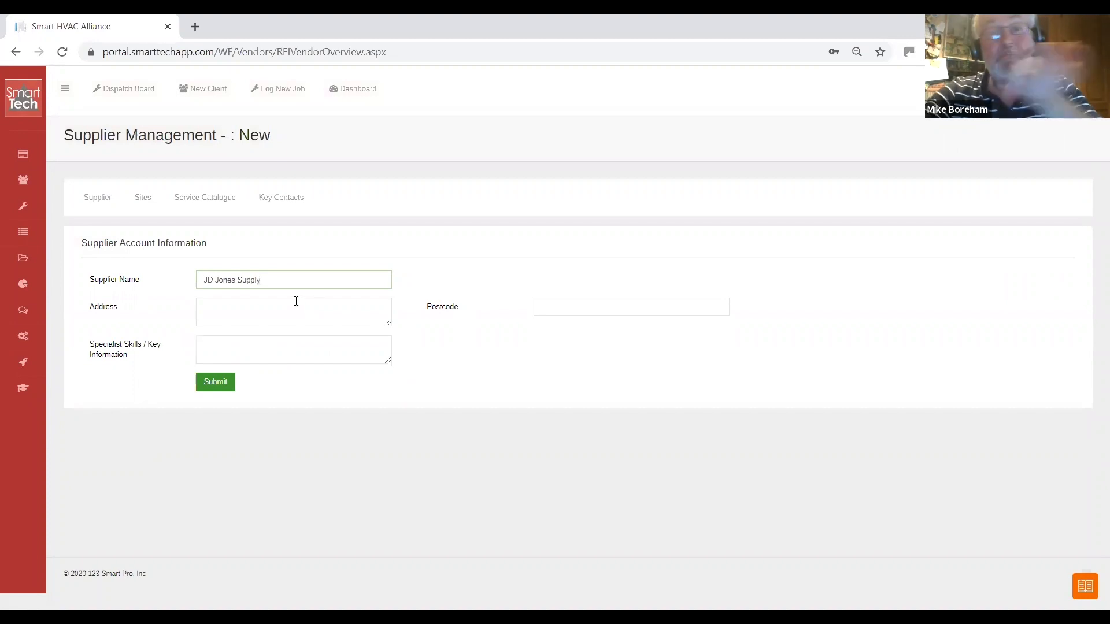
pyautogui.click(304, 339)
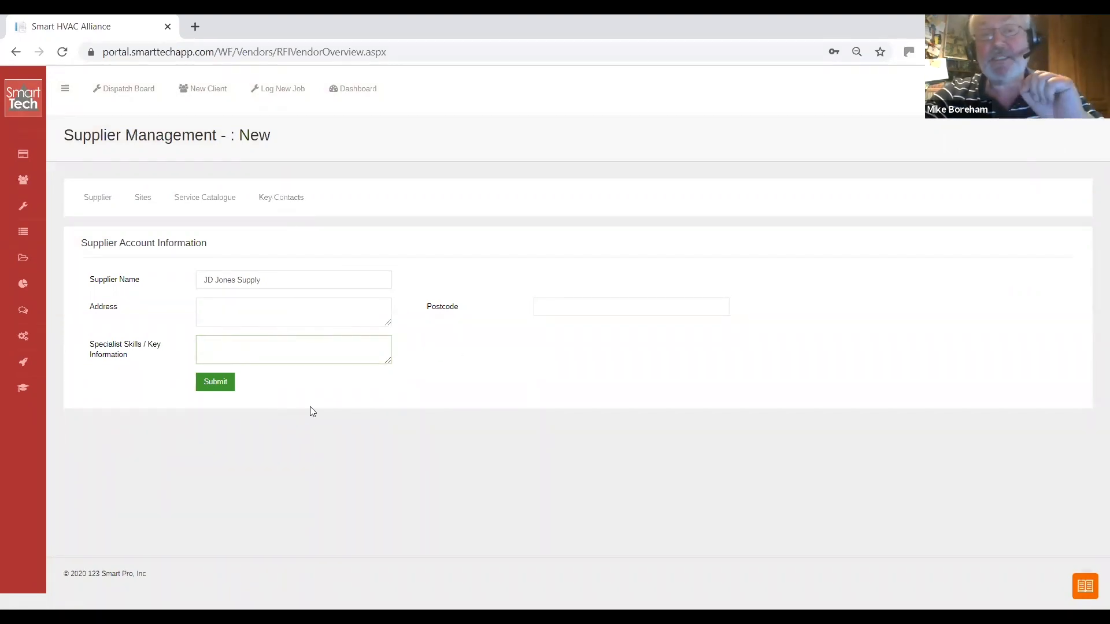
pyautogui.click(220, 384)
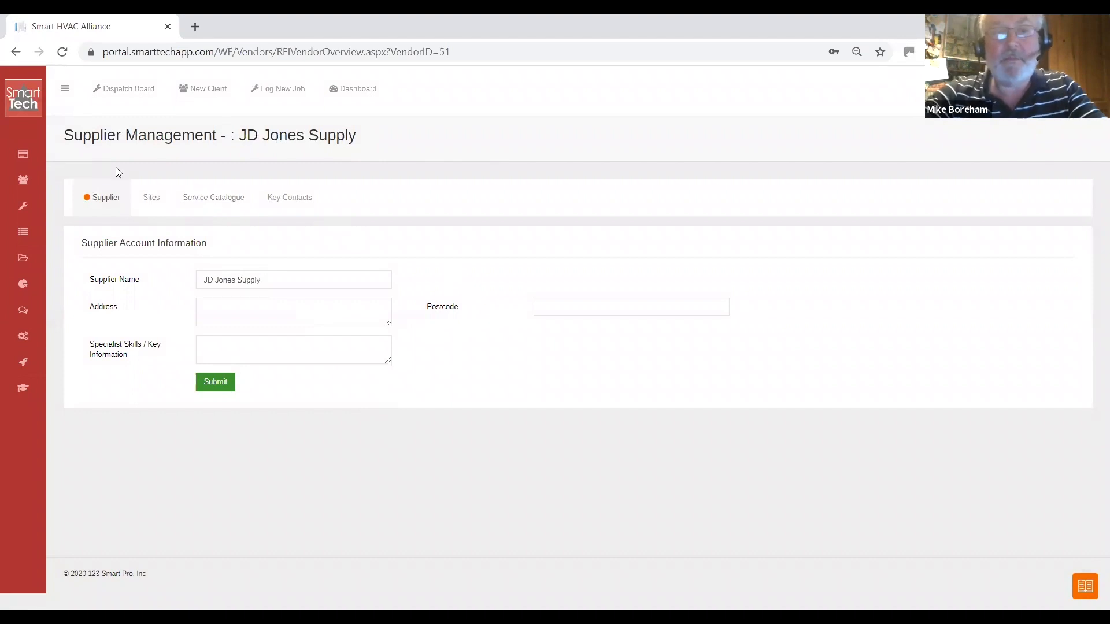
# Step: Start a new item in the supplier's service catalogue with the description "Condenser Fan Motor 1/2"
pyautogui.click(215, 198)
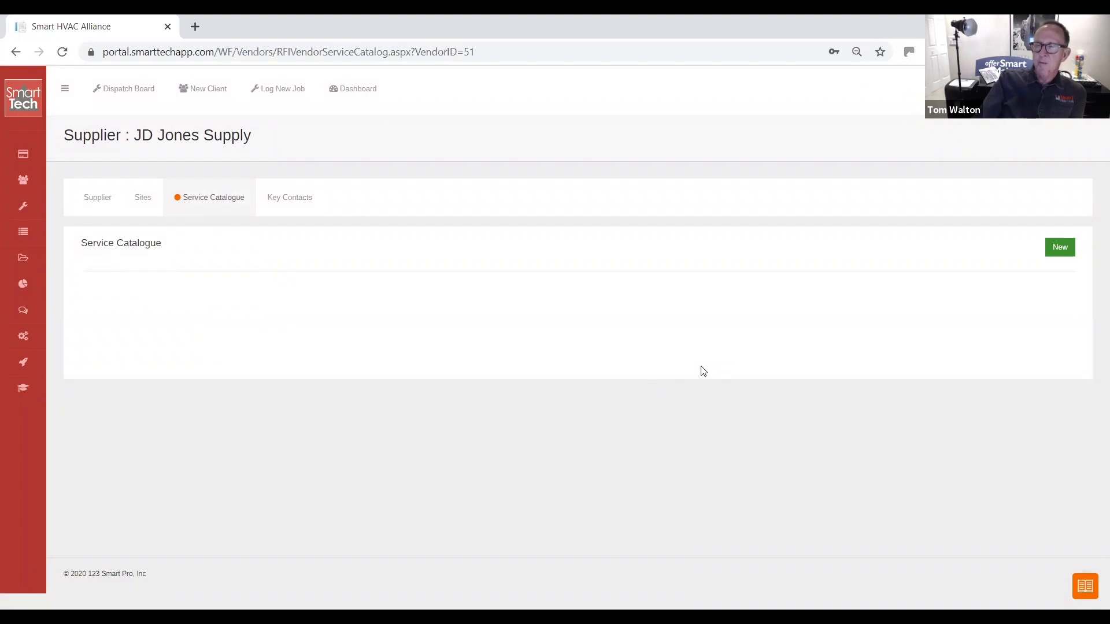
pyautogui.click(1059, 248)
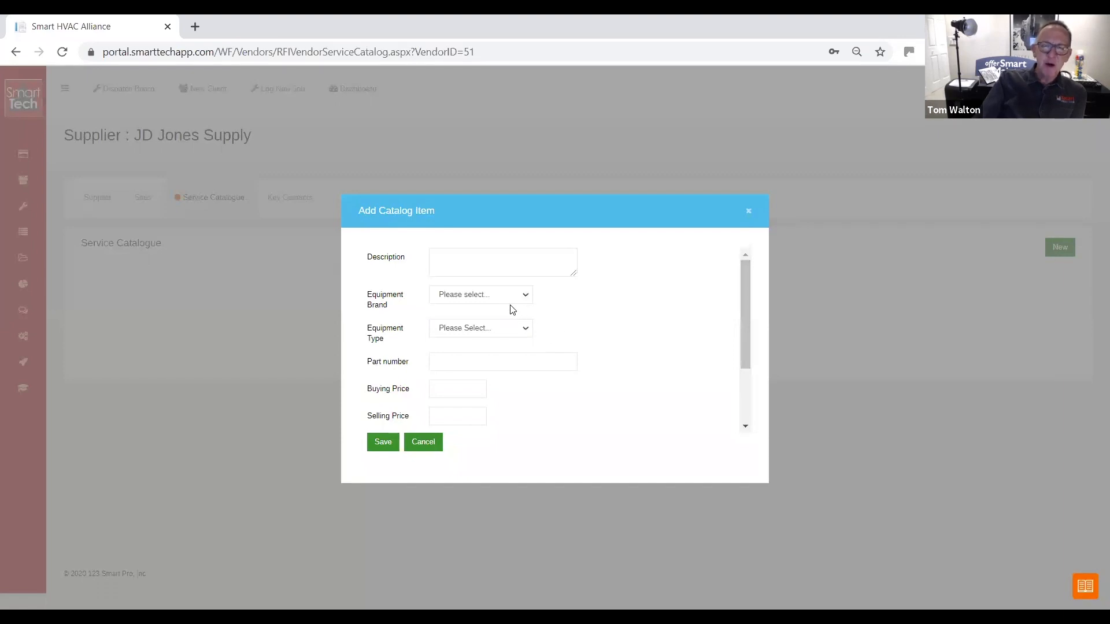
pyautogui.click(485, 258)
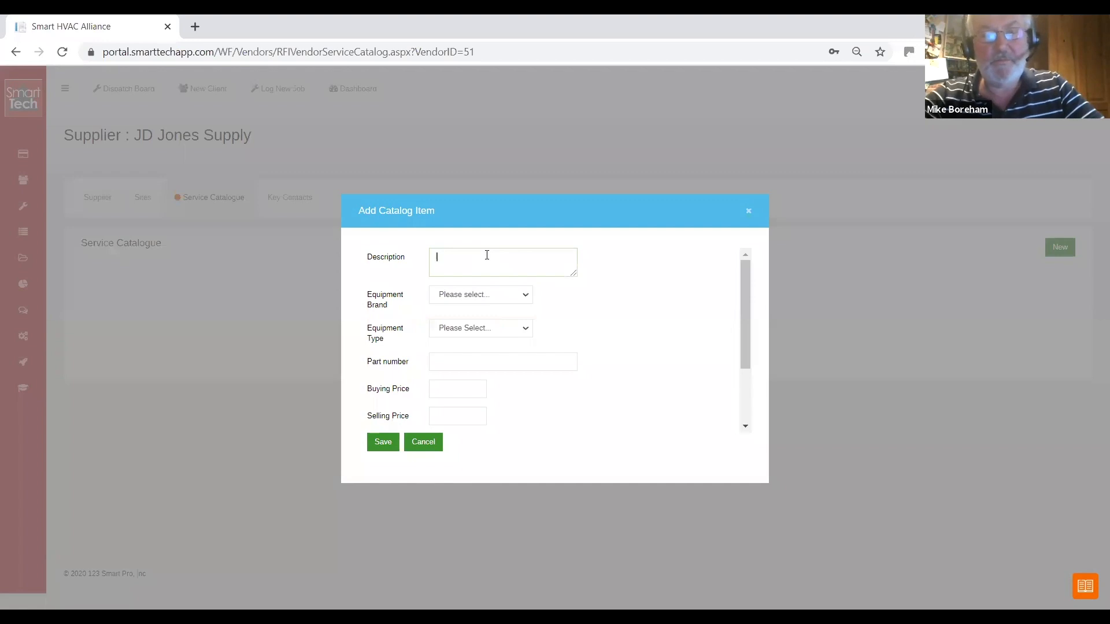
pyautogui.write('Cordens')
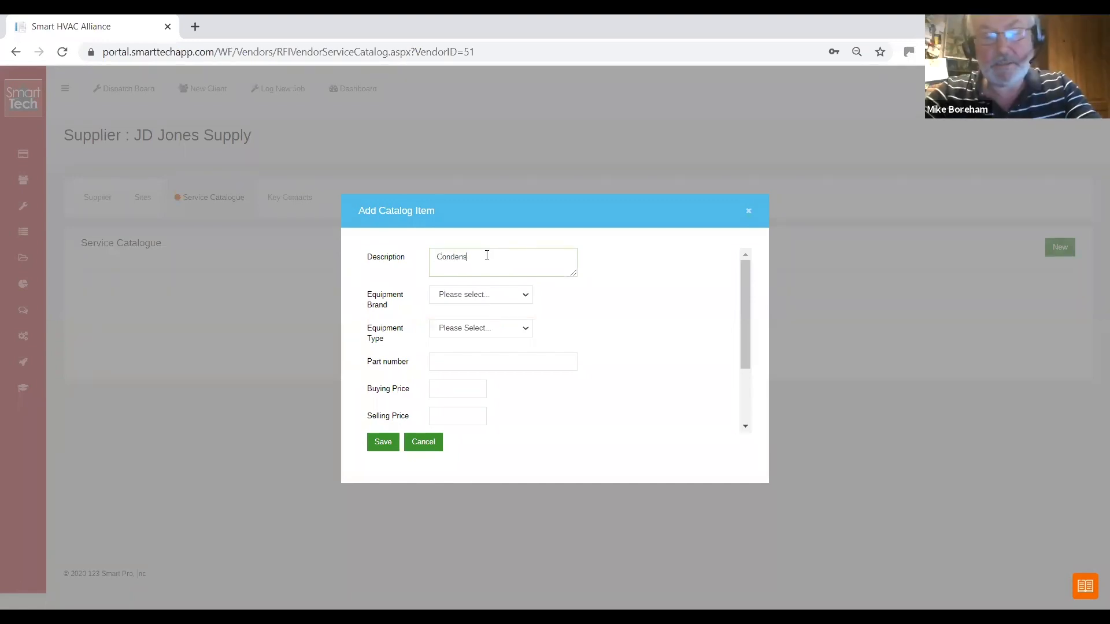
pyautogui.write('or Fan Motor')
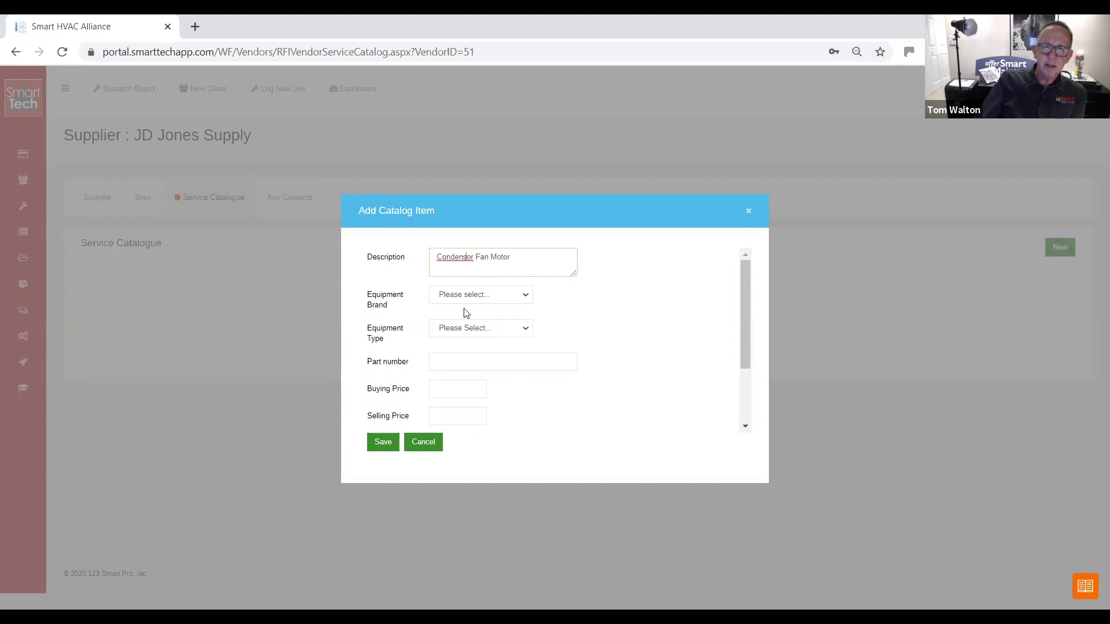
pyautogui.press('BackSpace')
pyautogui.write('e')
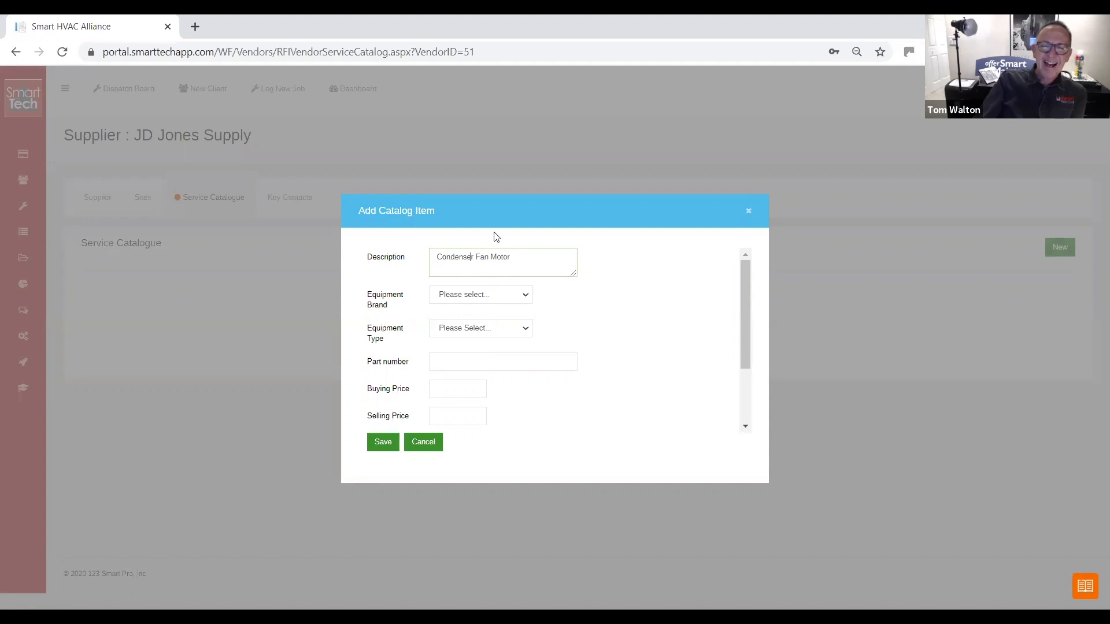
pyautogui.click(530, 258)
# Step: Look through the equipment brand and equipment type choices for the catalogue item
pyautogui.click(527, 299)
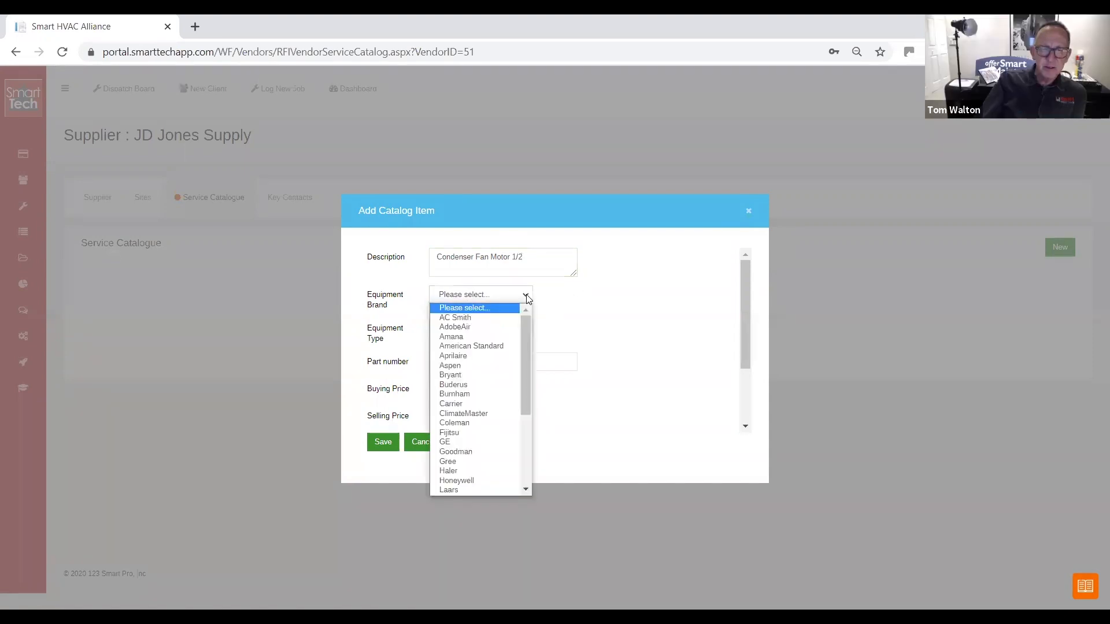
pyautogui.moveTo(525, 321)
pyautogui.mouseDown()
pyautogui.moveTo(519, 395)
pyautogui.moveTo(528, 310)
pyautogui.mouseUp()
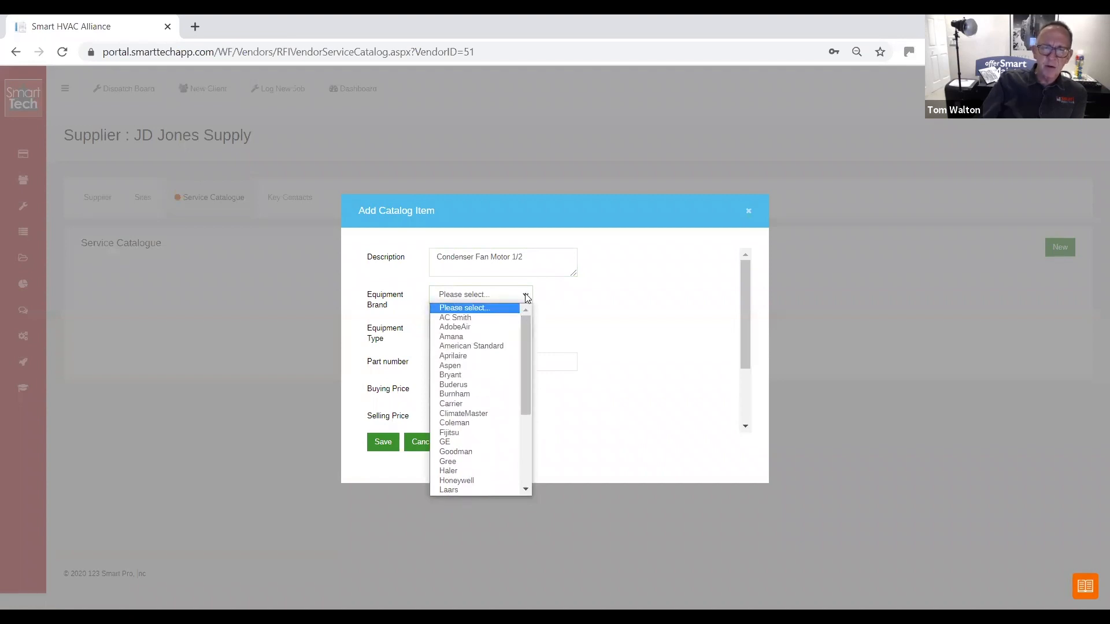
pyautogui.click(527, 297)
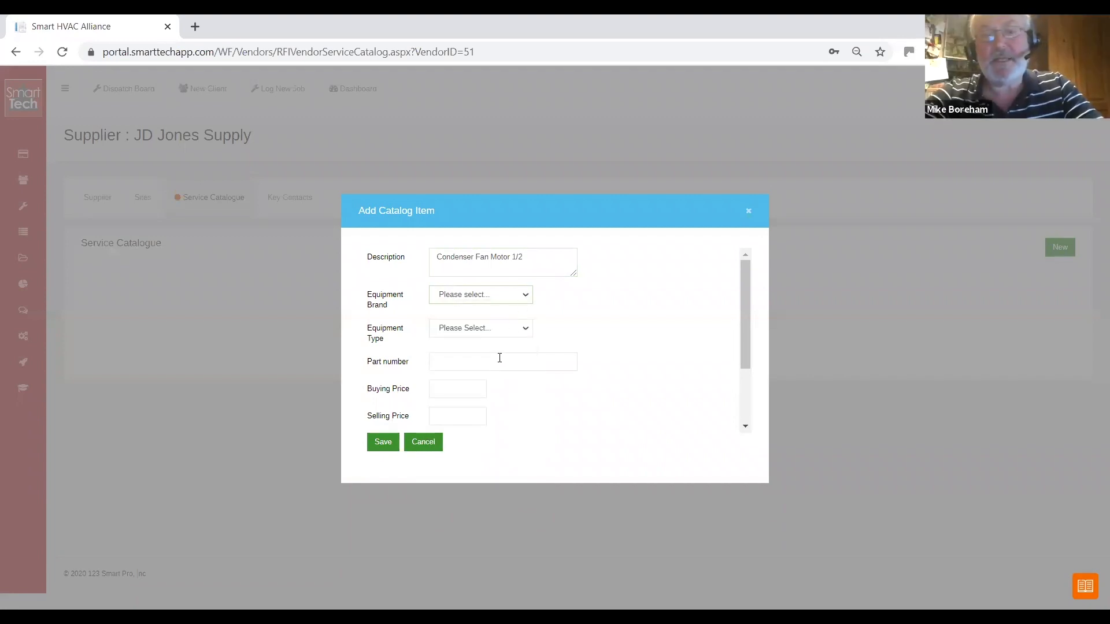
pyautogui.click(524, 328)
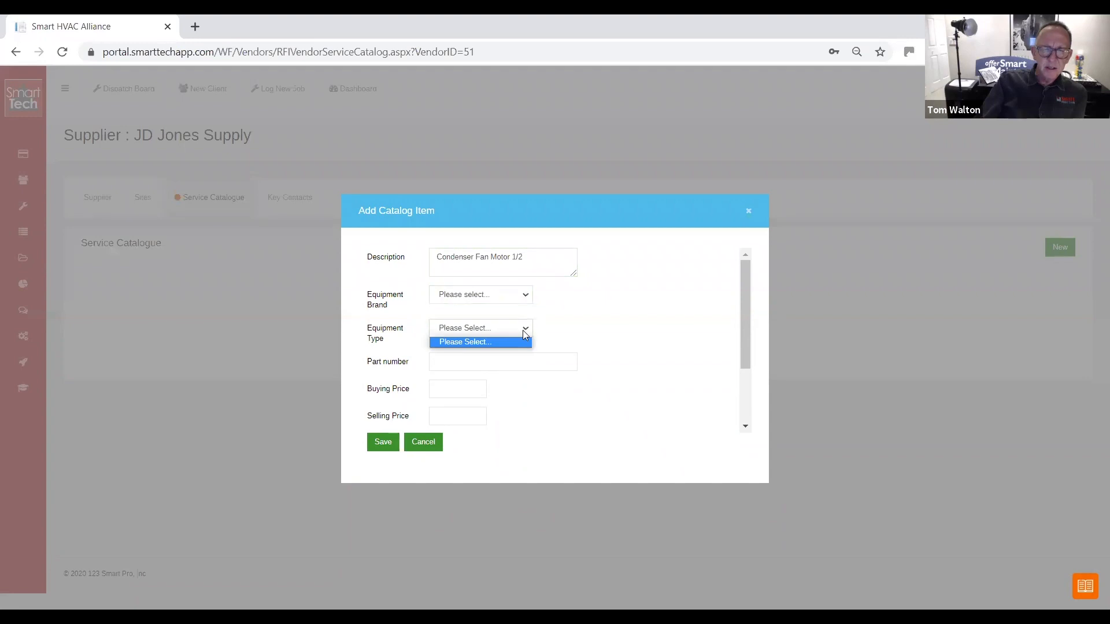
pyautogui.click(525, 330)
# Step: Try Lennox as the equipment brand, view its equipment types, and reset the brand to unselected
pyautogui.click(525, 296)
pyautogui.moveTo(525, 314); pyautogui.dragTo(521, 379)
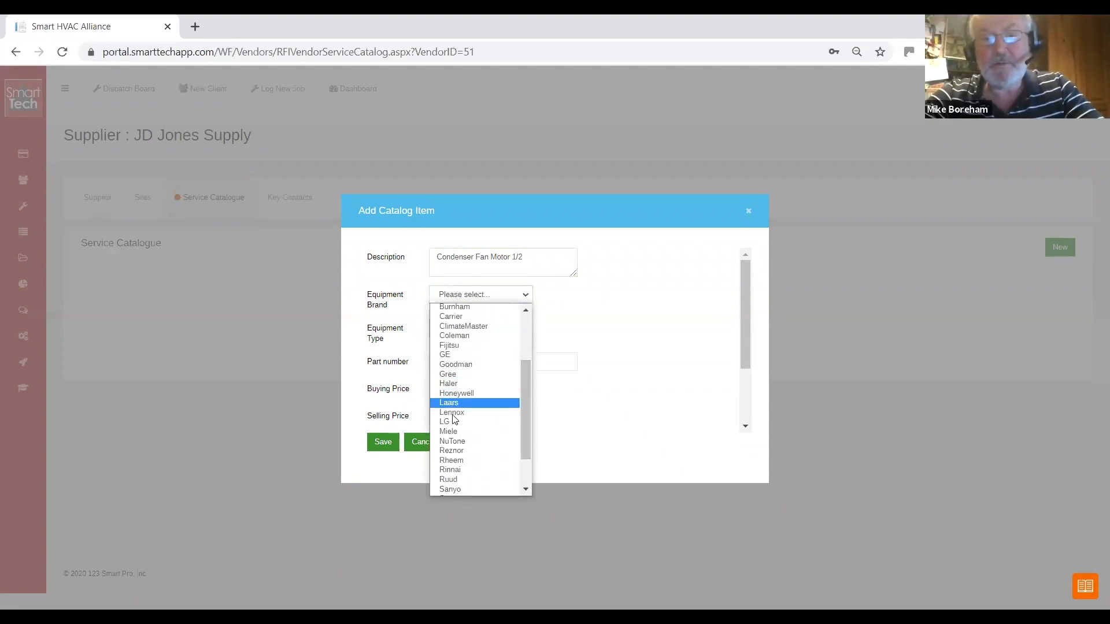
pyautogui.click(457, 412)
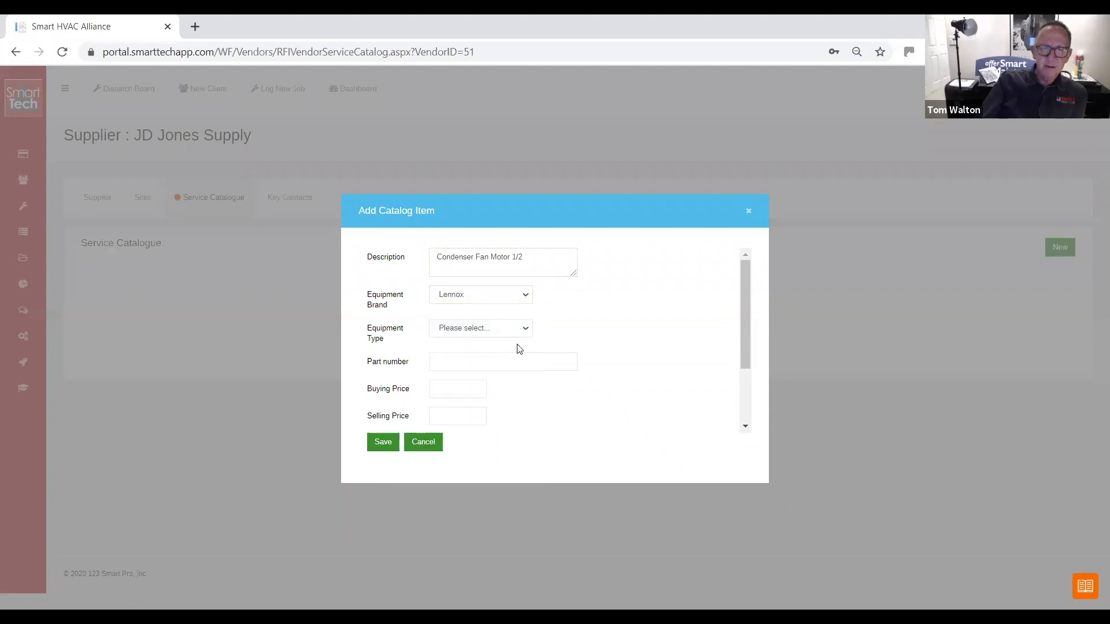
pyautogui.click(523, 329)
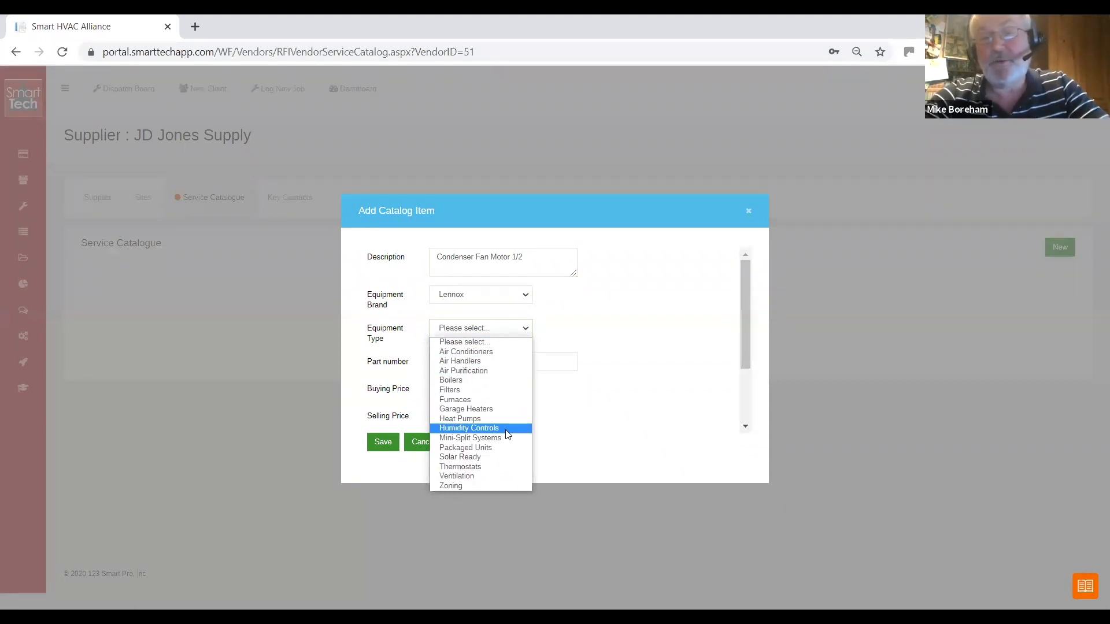
pyautogui.click(528, 297)
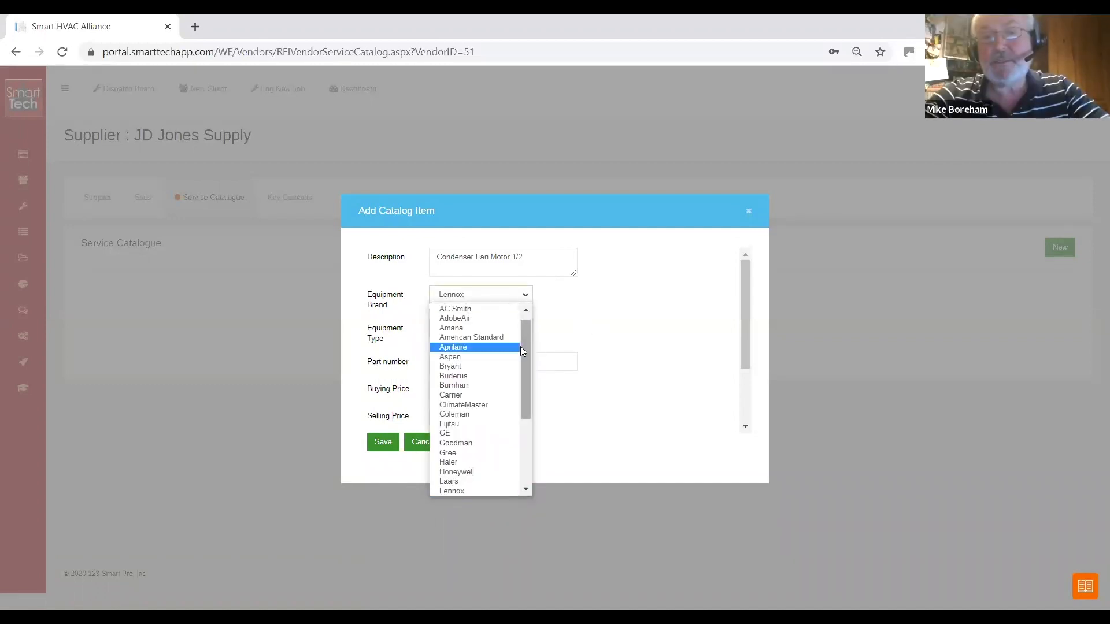
pyautogui.moveTo(524, 348); pyautogui.dragTo(518, 308)
pyautogui.click(462, 308)
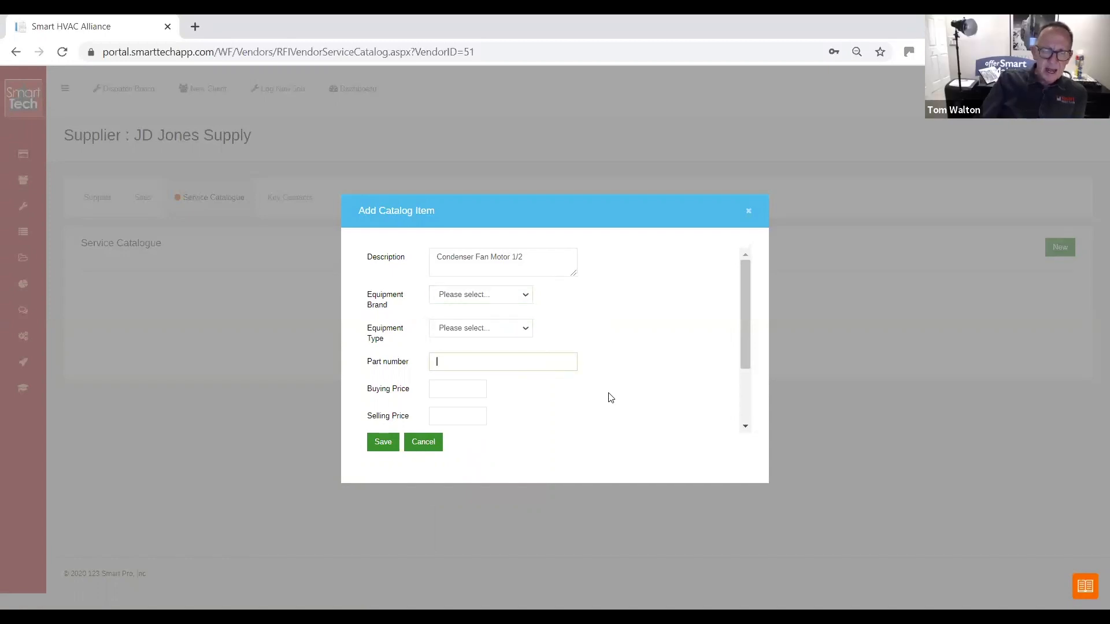
# Step: Enter AO237-12 as the catalogue item's part number
pyautogui.write('AO2')
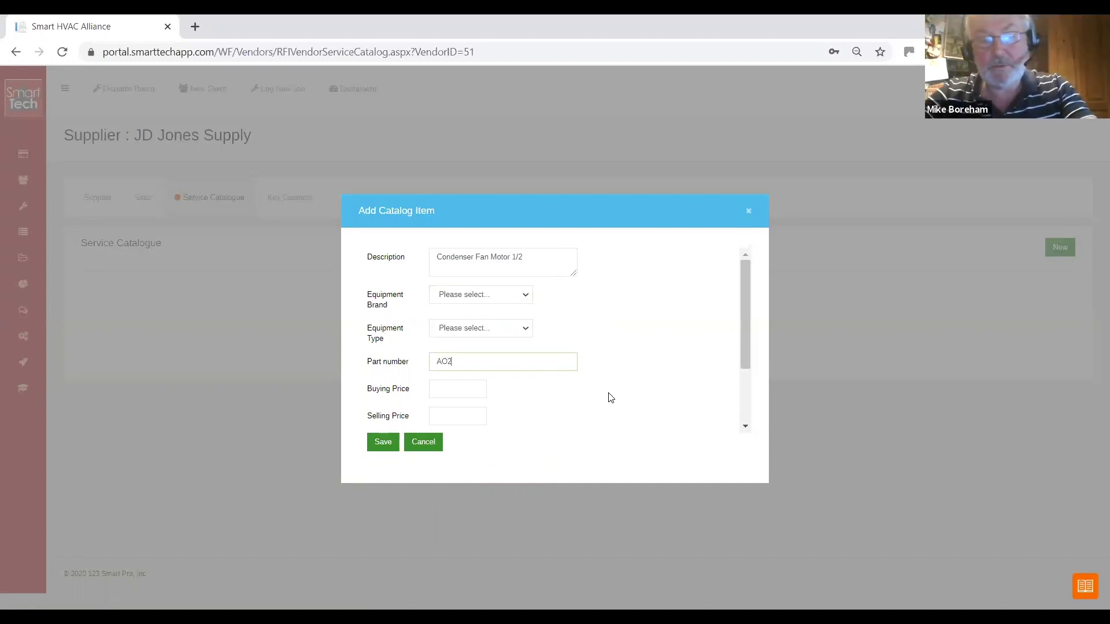
pyautogui.write('37-1')
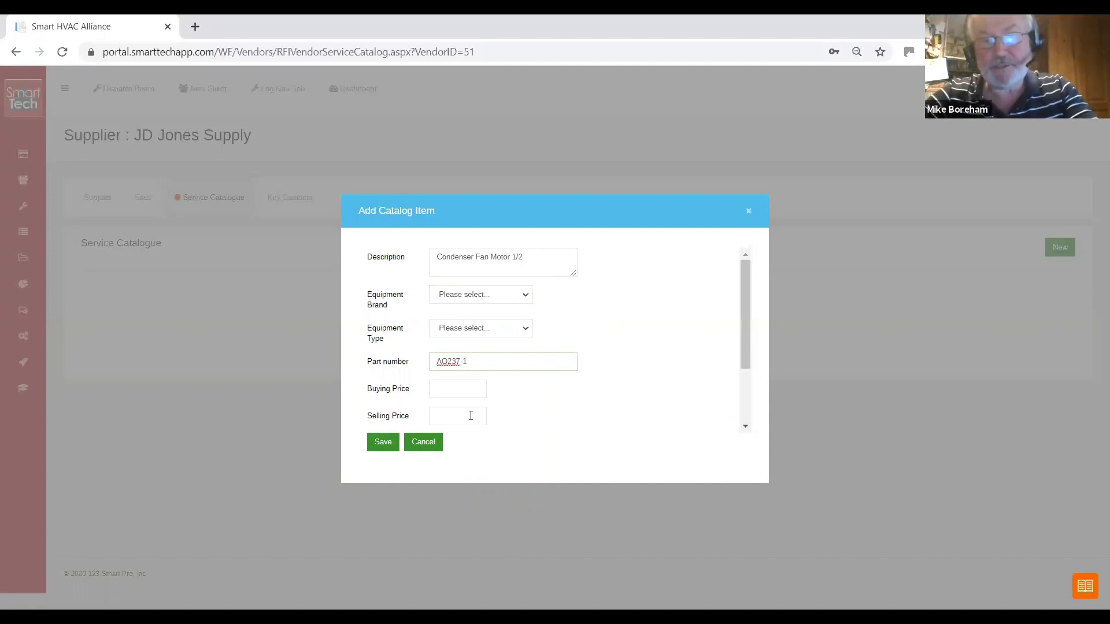
pyautogui.write('2')
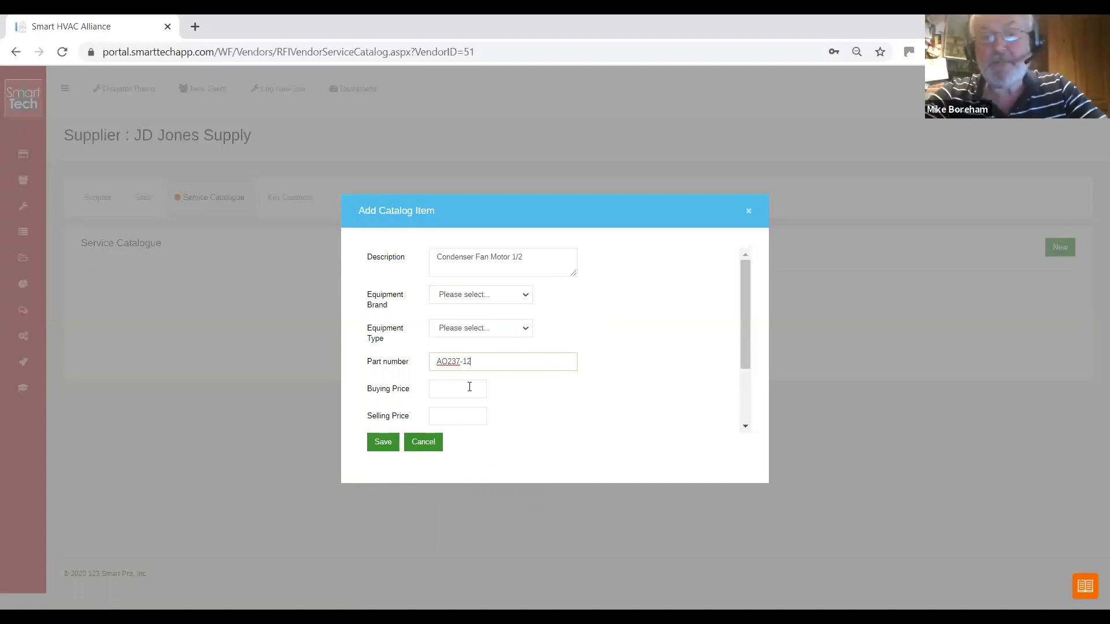
# Step: Set the catalogue item's buying price to 375.00 and its selling price to 750.00
pyautogui.click(471, 388)
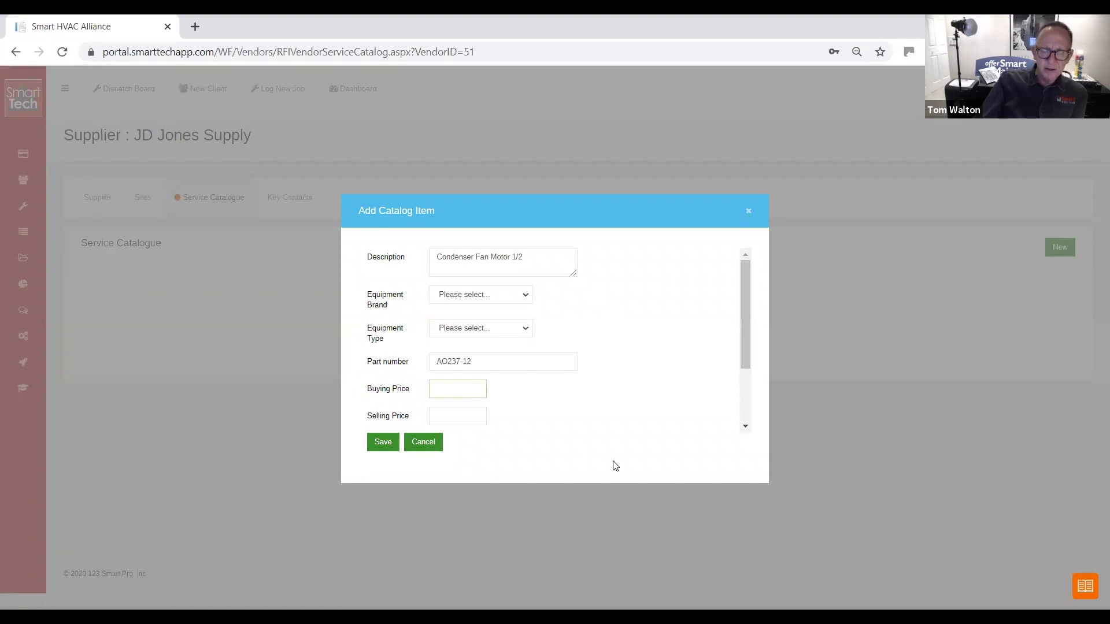
pyautogui.write('3')
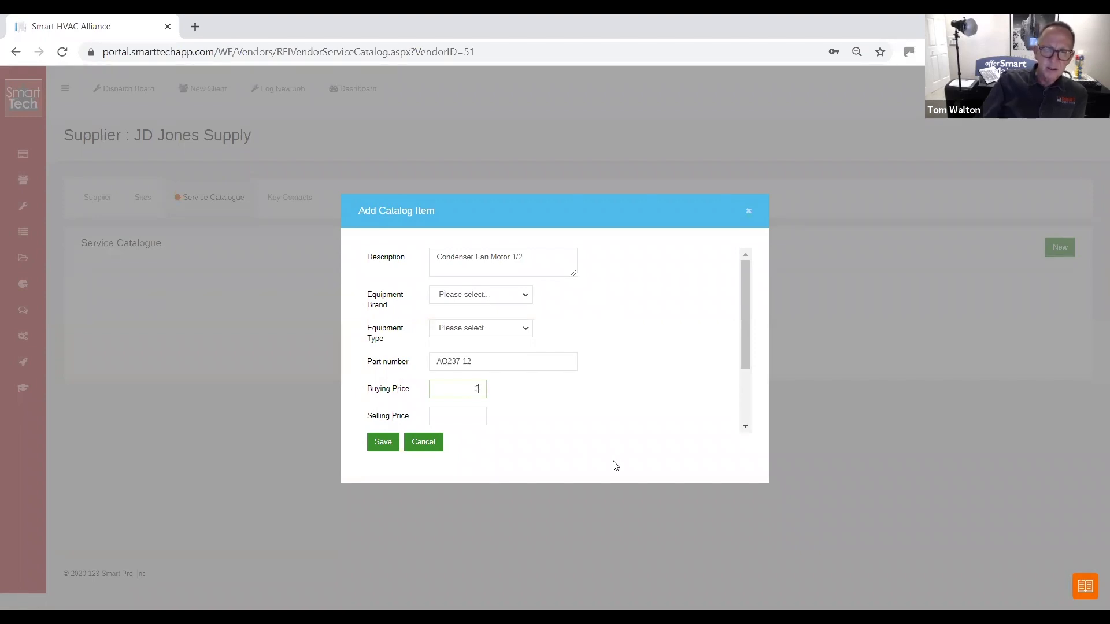
pyautogui.write('75.00')
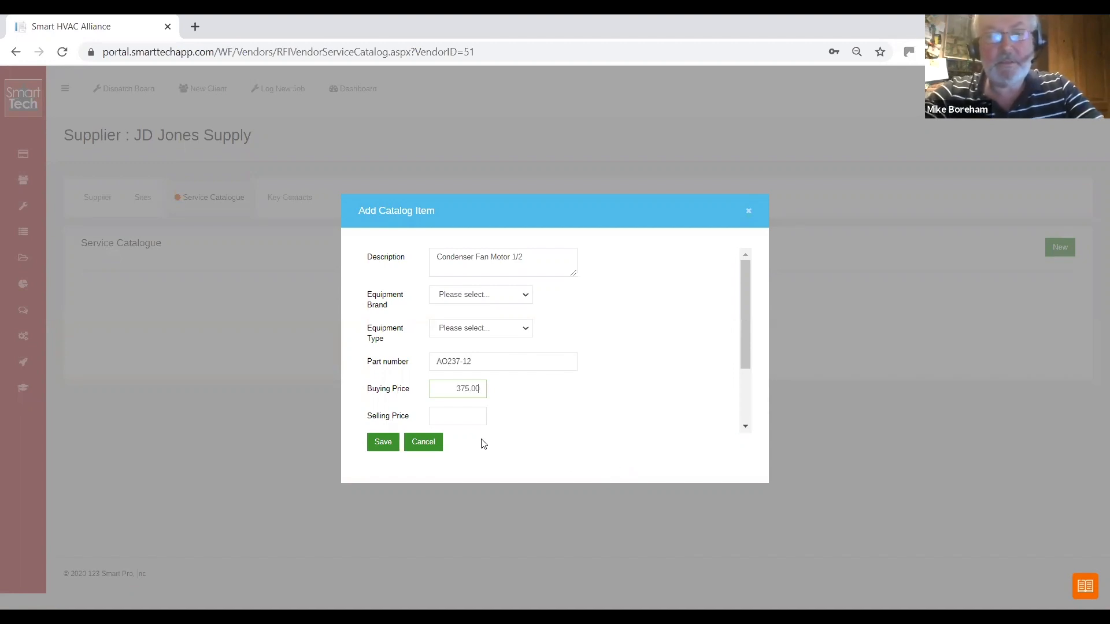
pyautogui.click(473, 414)
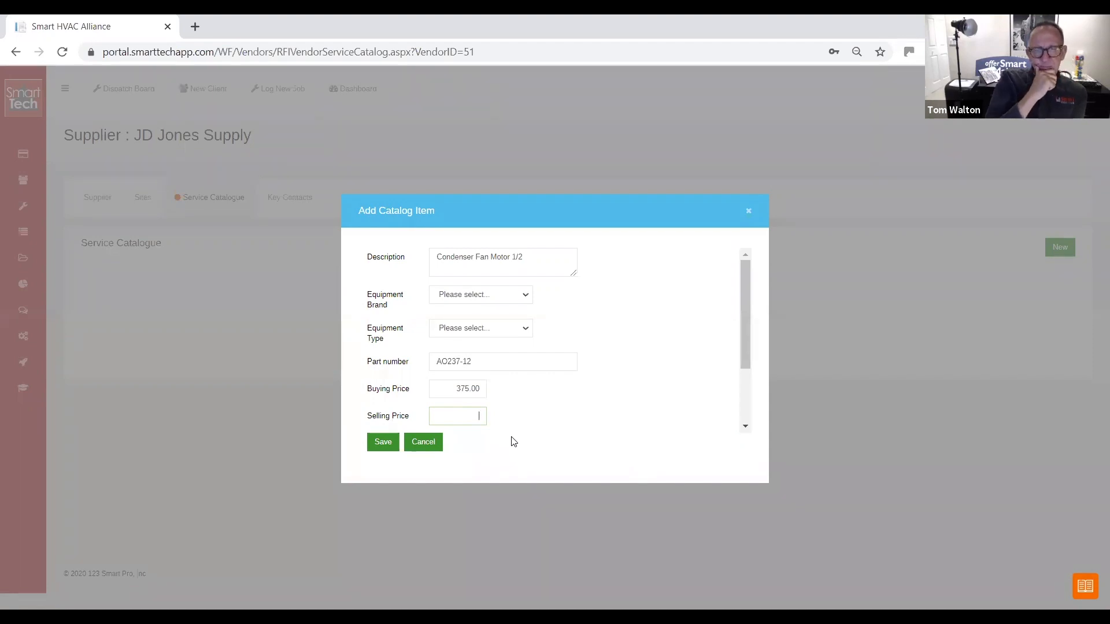
pyautogui.write('750.00')
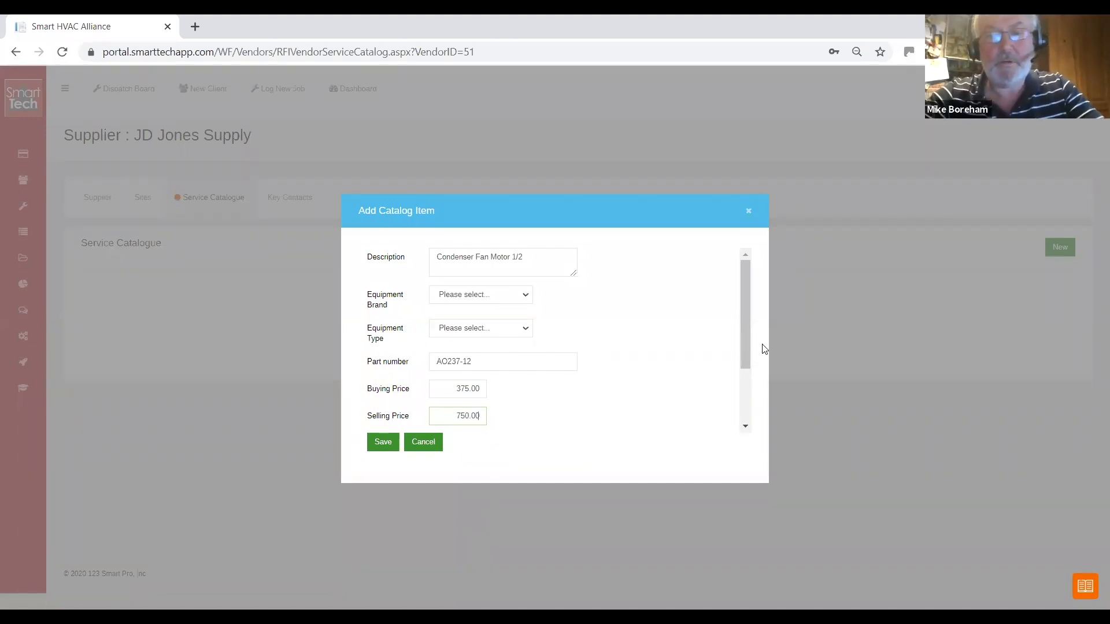
pyautogui.moveTo(747, 342); pyautogui.dragTo(737, 419)
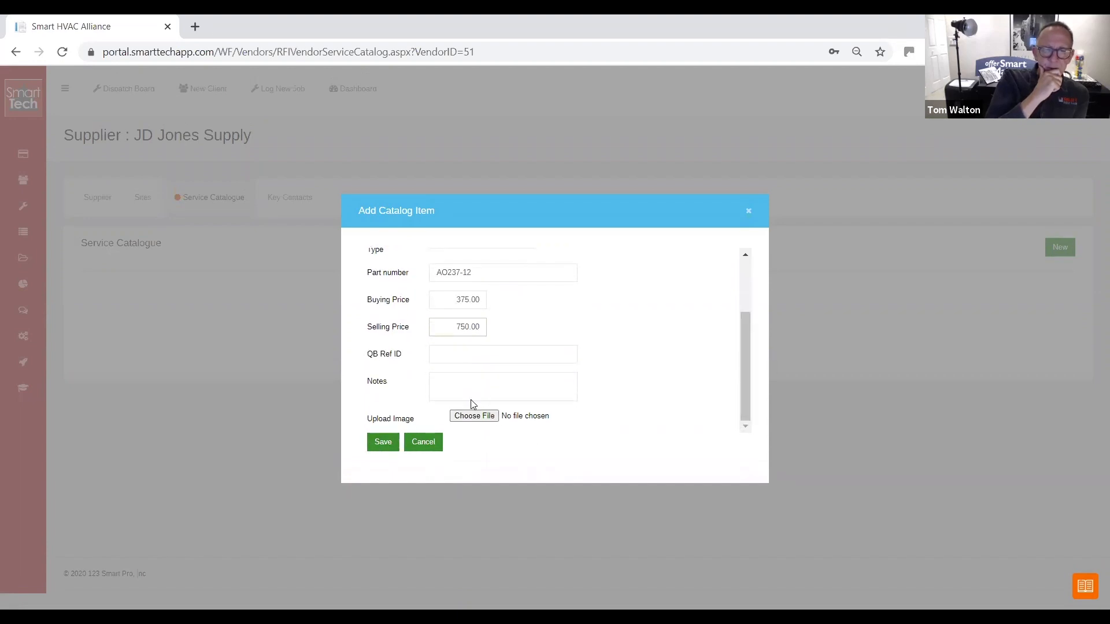
# Step: Save the condenser fan motor item and start a new catalogue item with the description Contactor
pyautogui.click(382, 443)
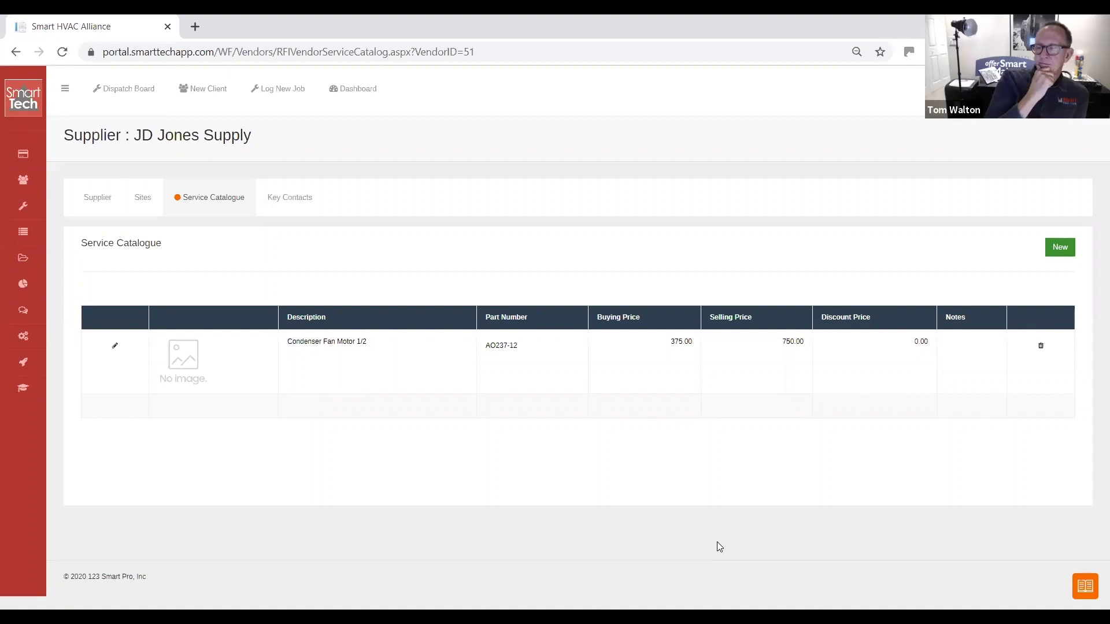
pyautogui.click(1058, 248)
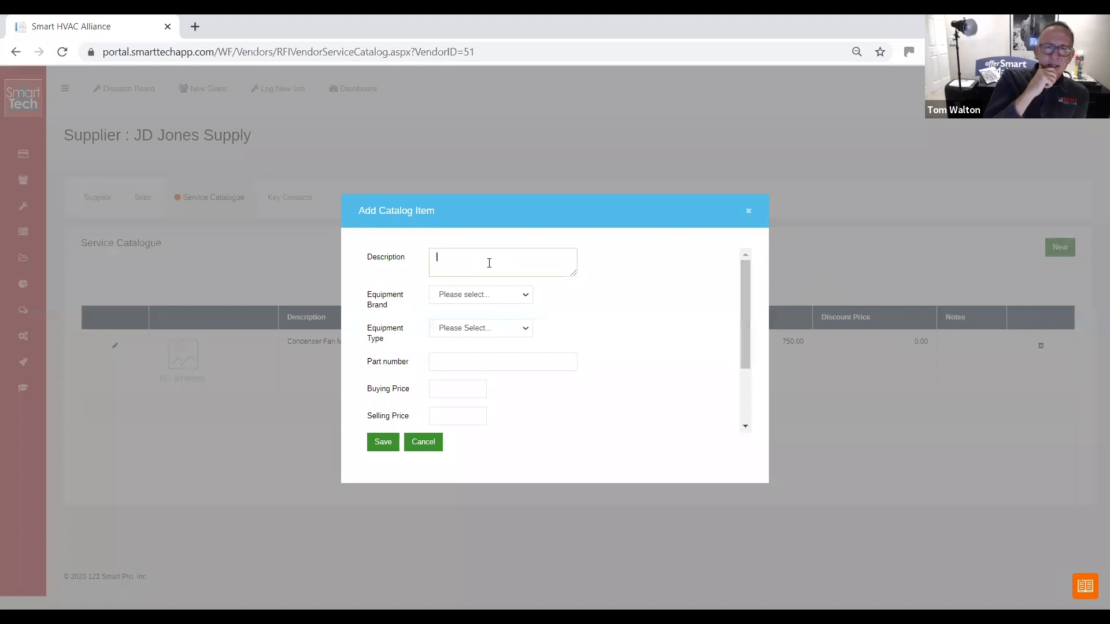
pyautogui.write('C')
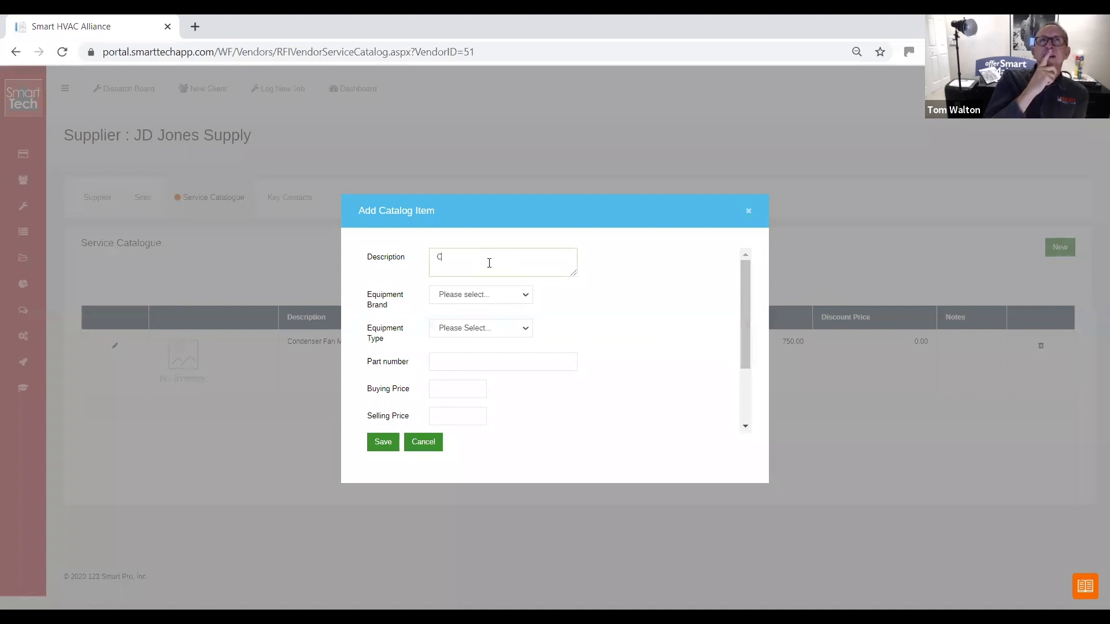
pyautogui.write('ont')
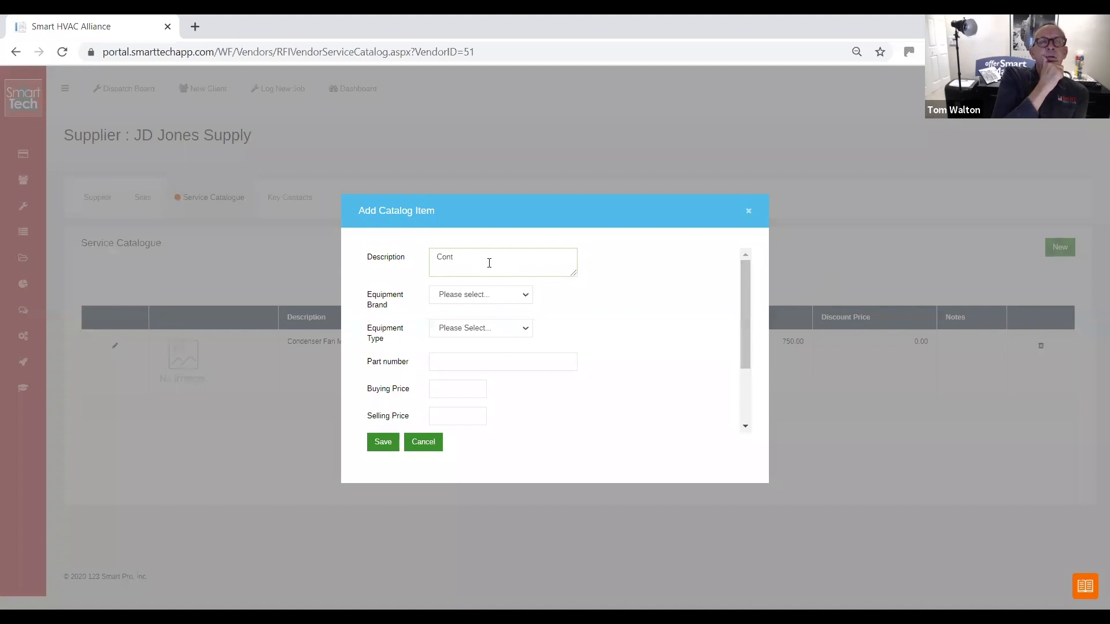
pyautogui.write('actor')
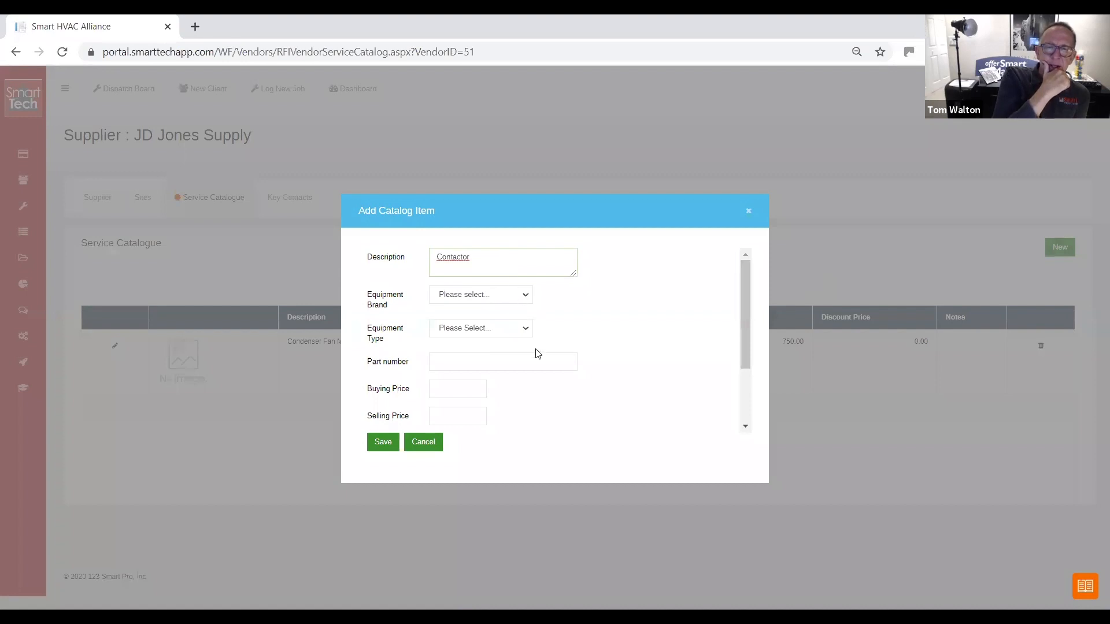
# Step: Try the spelling Contacter in the description and restore it to Contactor
pyautogui.press('BackSpace')
pyautogui.press('BackSpace')
pyautogui.write('er')
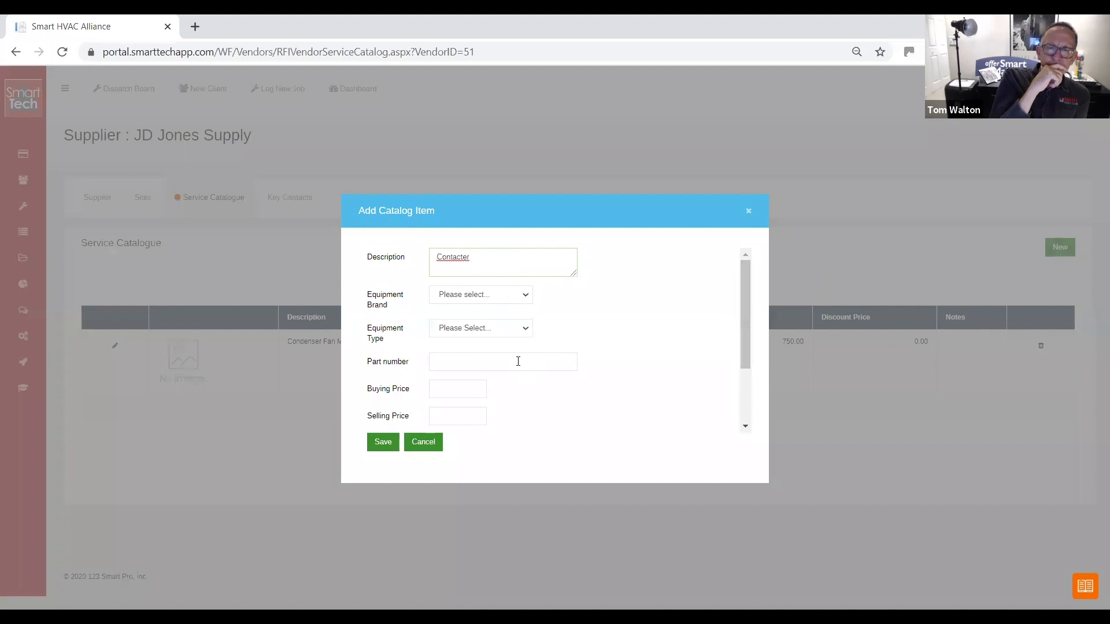
pyautogui.press('BackSpace')
pyautogui.press('BackSpace')
pyautogui.write('or')
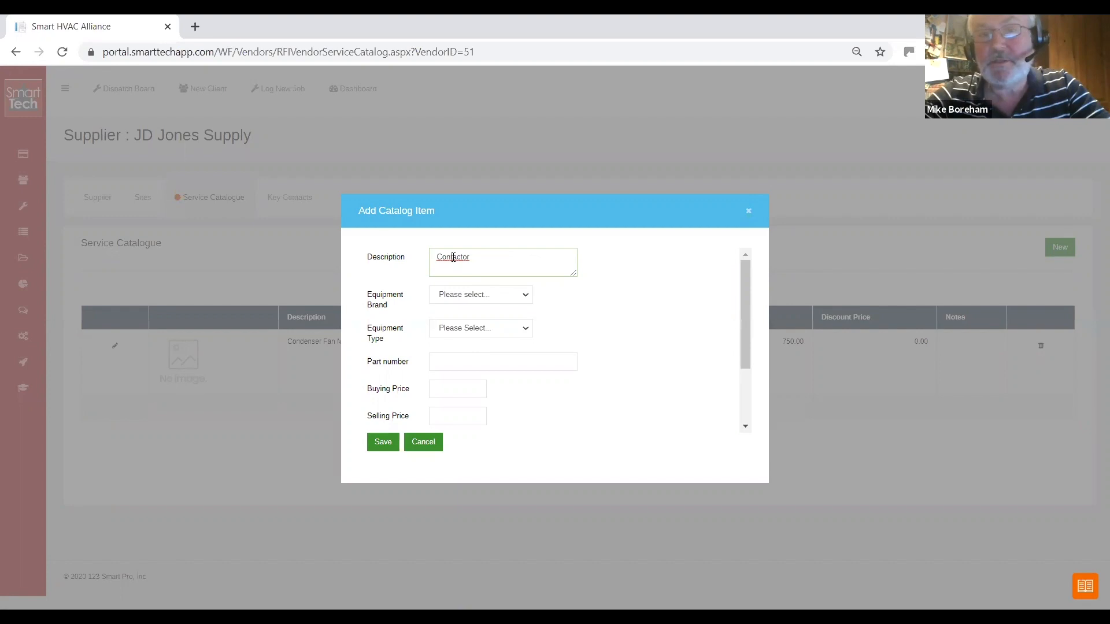
# Step: Add the word Contactor to the spelling dictionary and extend the description to Contactor J
pyautogui.rightClick(453, 257)
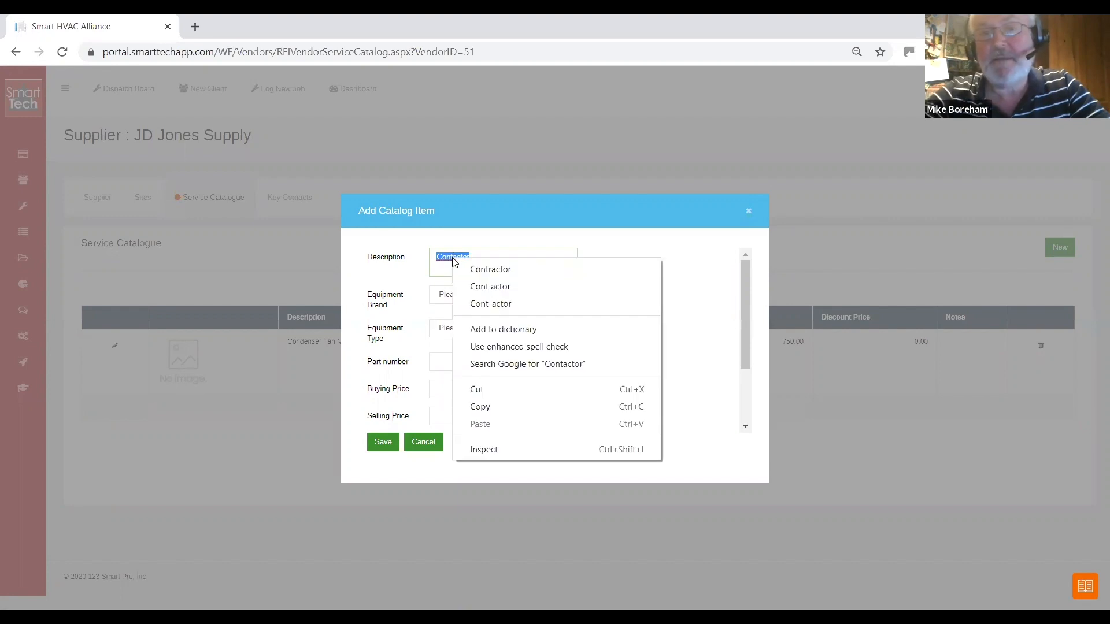
pyautogui.click(538, 328)
pyautogui.click(504, 258)
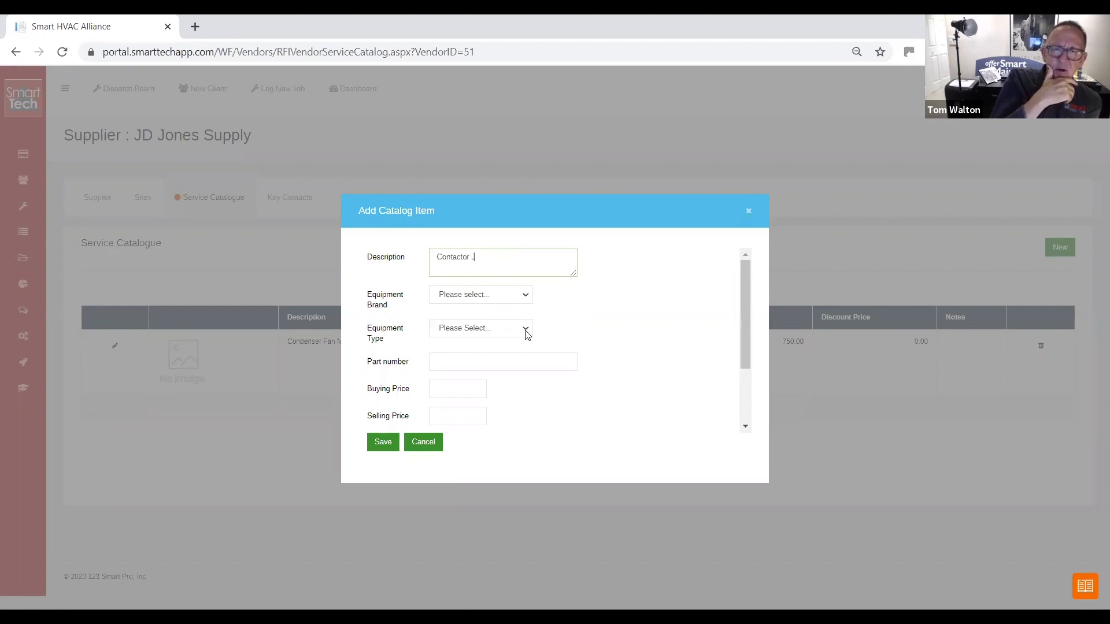
# Step: Enter CJ457 as the part number of the contactor item
pyautogui.click(494, 361)
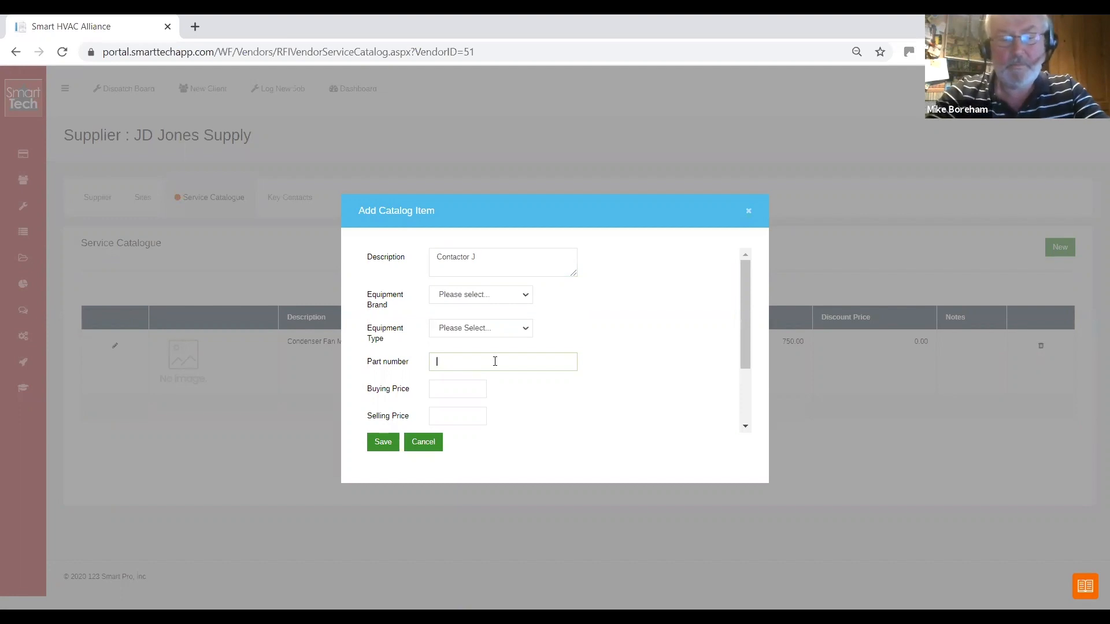
pyautogui.write('CJ')
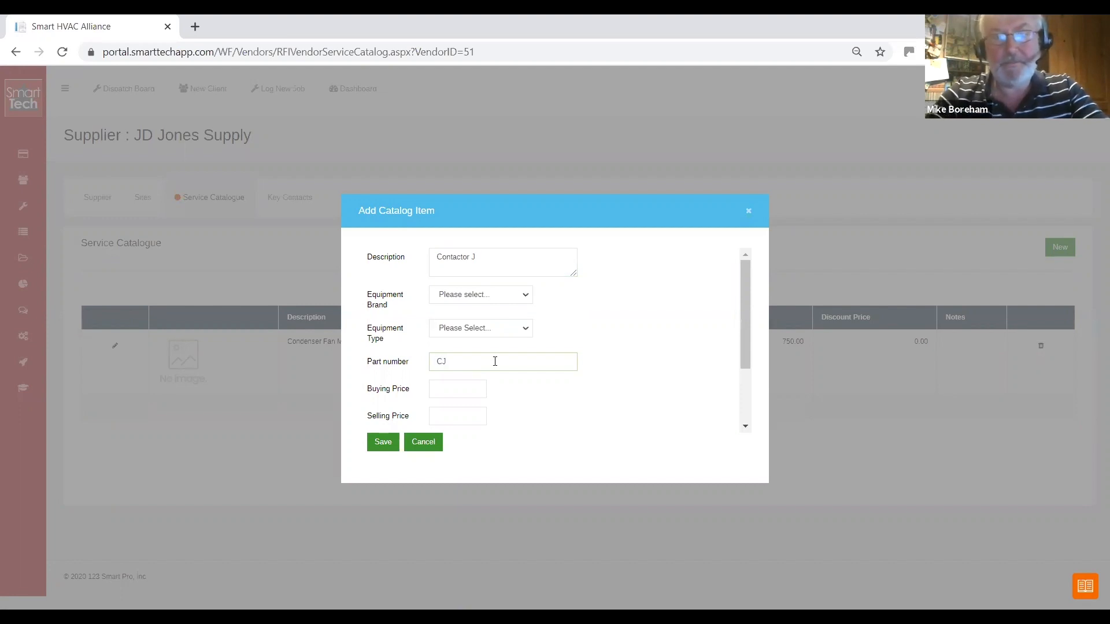
pyautogui.write('457')
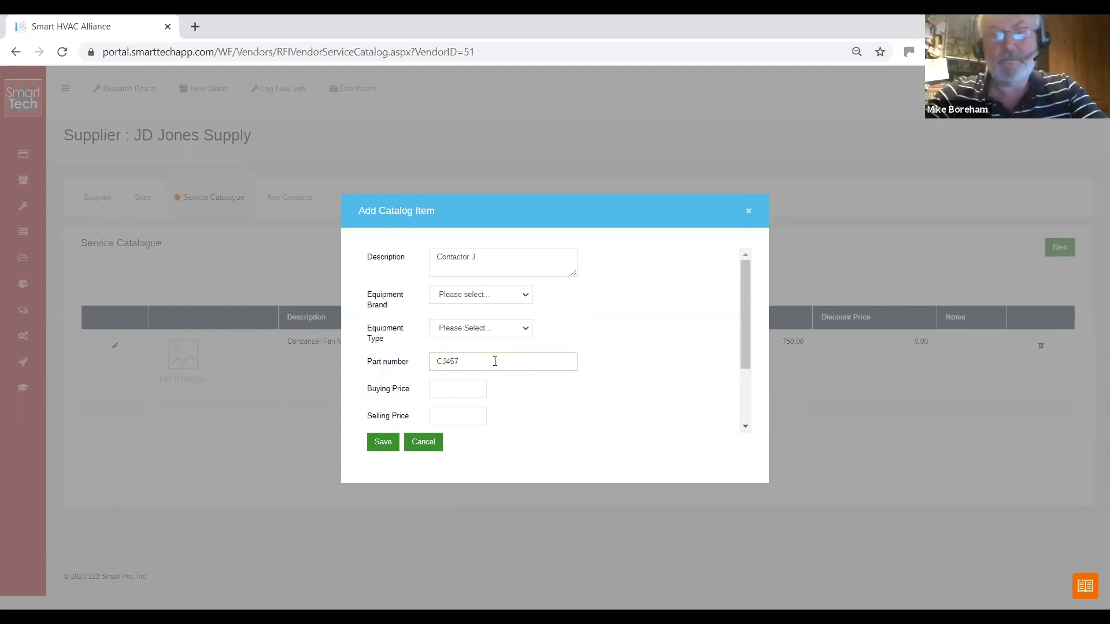
# Step: Set the contactor's buying price to 65.00 and selling price to 100.00, and save the catalogue item
pyautogui.click(480, 390)
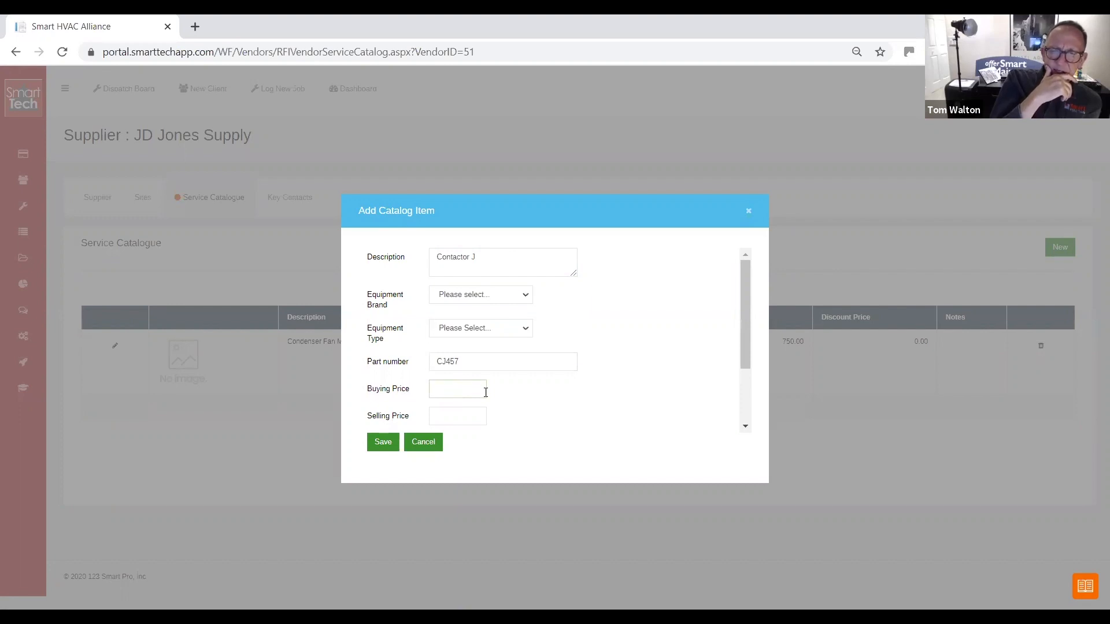
pyautogui.write('65.00')
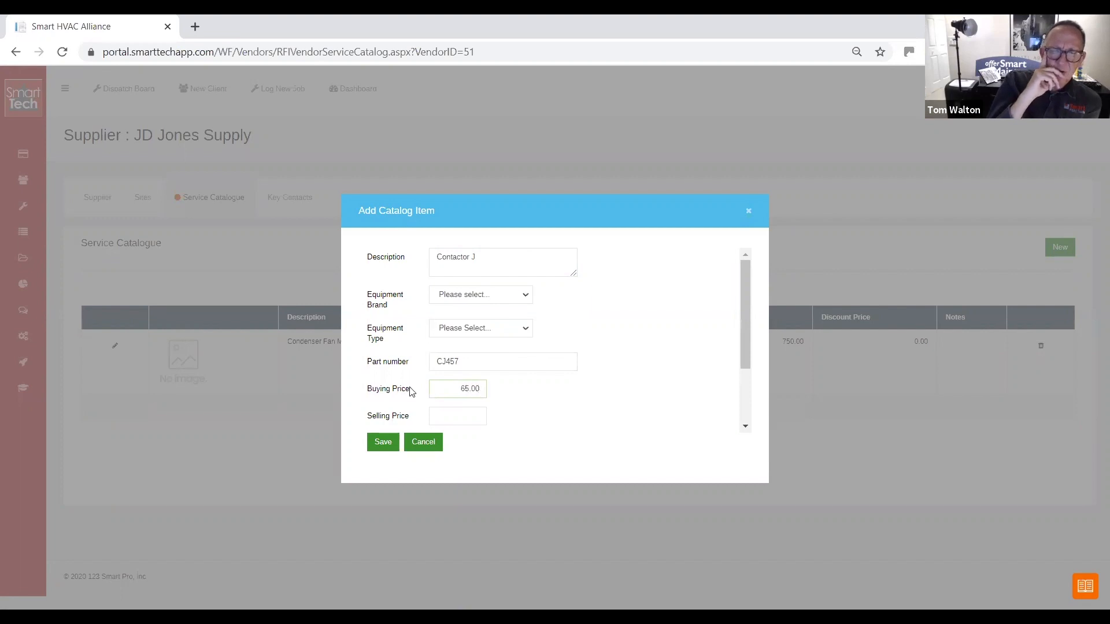
pyautogui.click(480, 418)
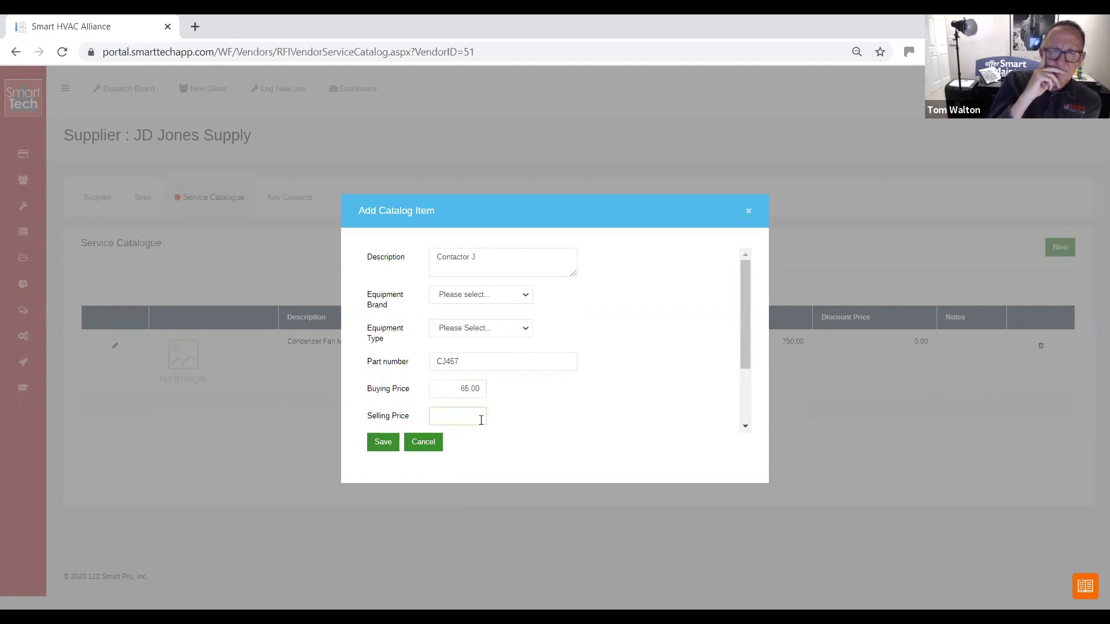
pyautogui.write('100.00')
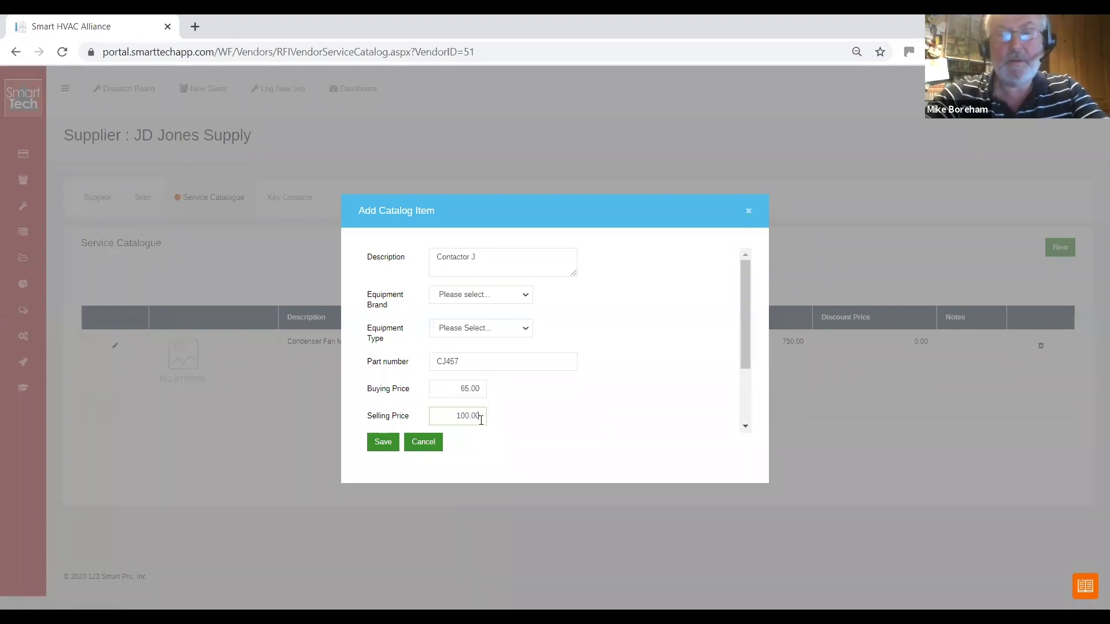
pyautogui.click(383, 443)
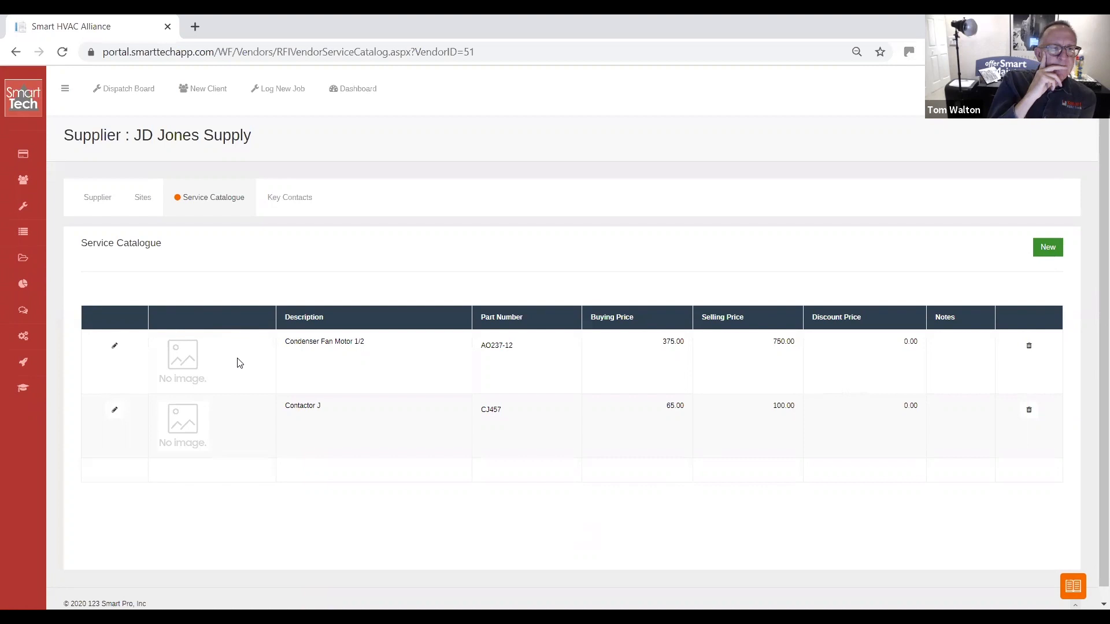
# Step: Open the supplier overview of JD Jones Supply
pyautogui.click(102, 203)
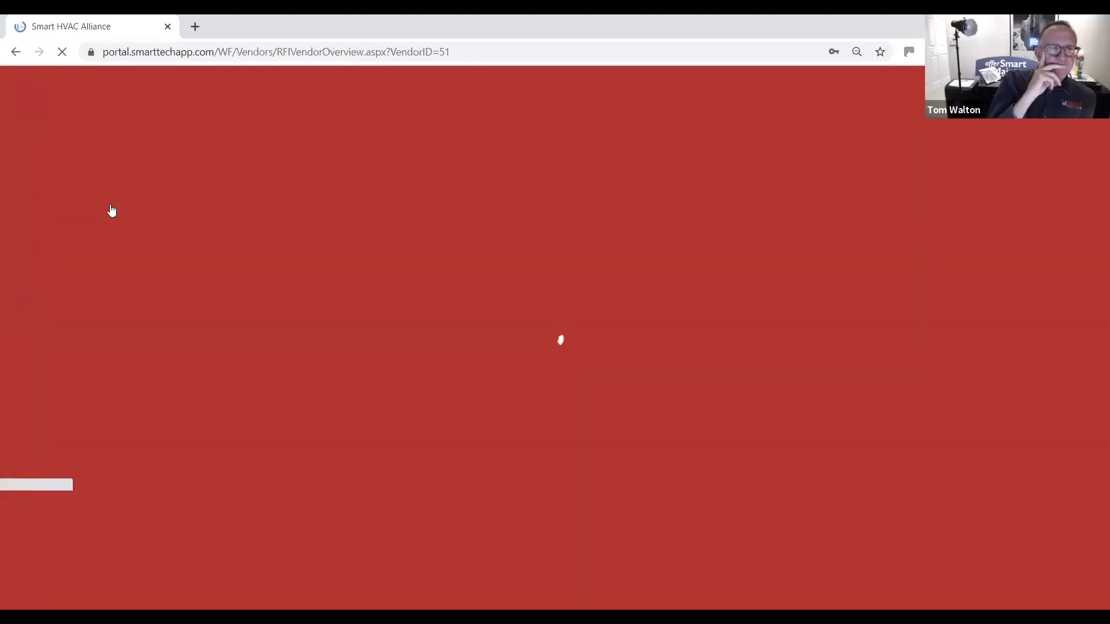